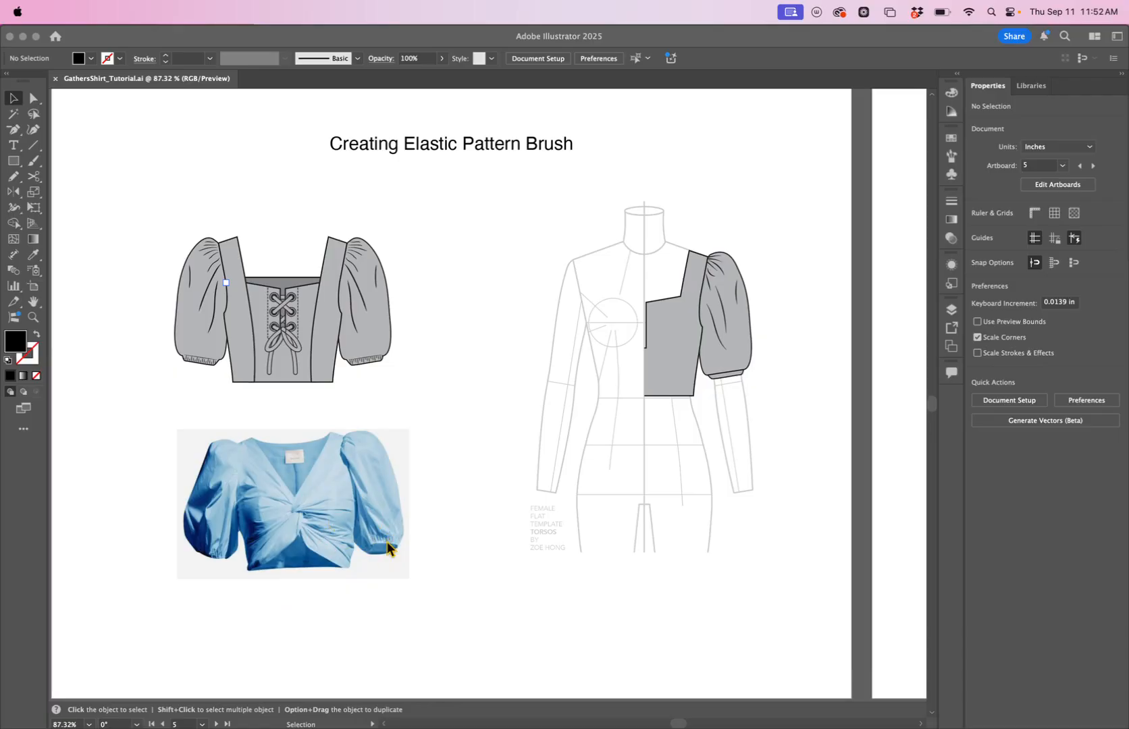
# Zoom in on the flat sketch's sleeve cuff and the reference photo to examine the elastic gathers.
pyautogui.moveTo(466, 567); pyautogui.dragTo(341, 598)
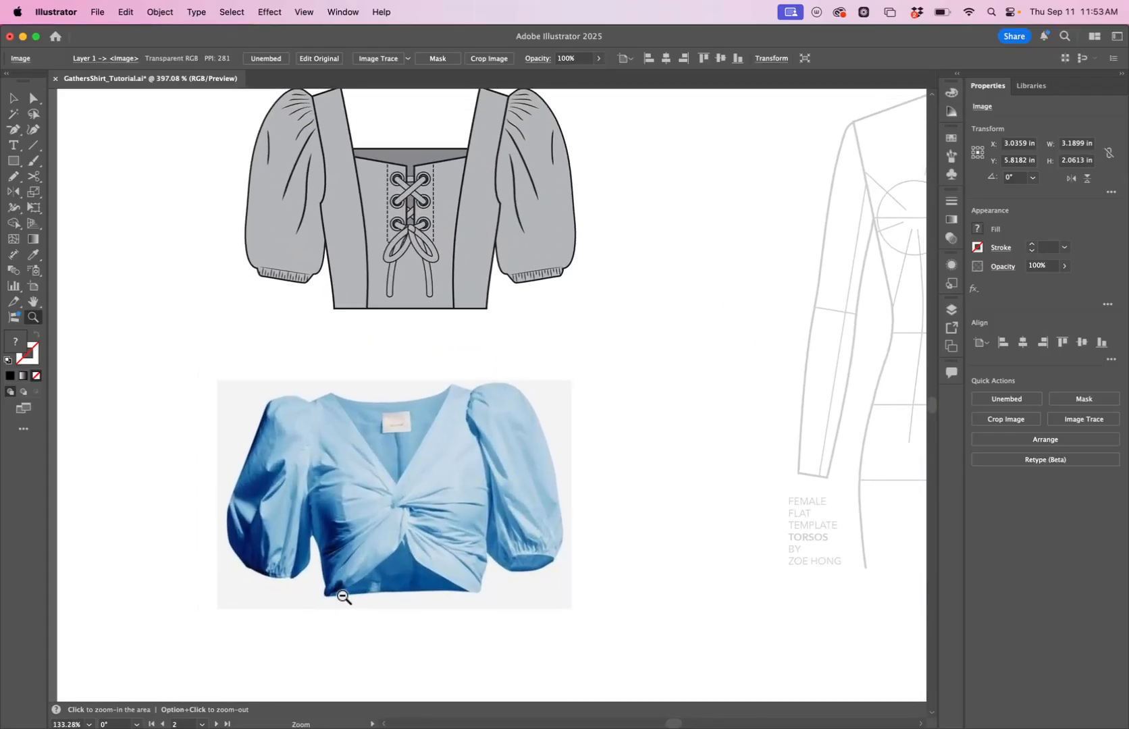
pyautogui.moveTo(687, 578); pyautogui.dragTo(532, 617)
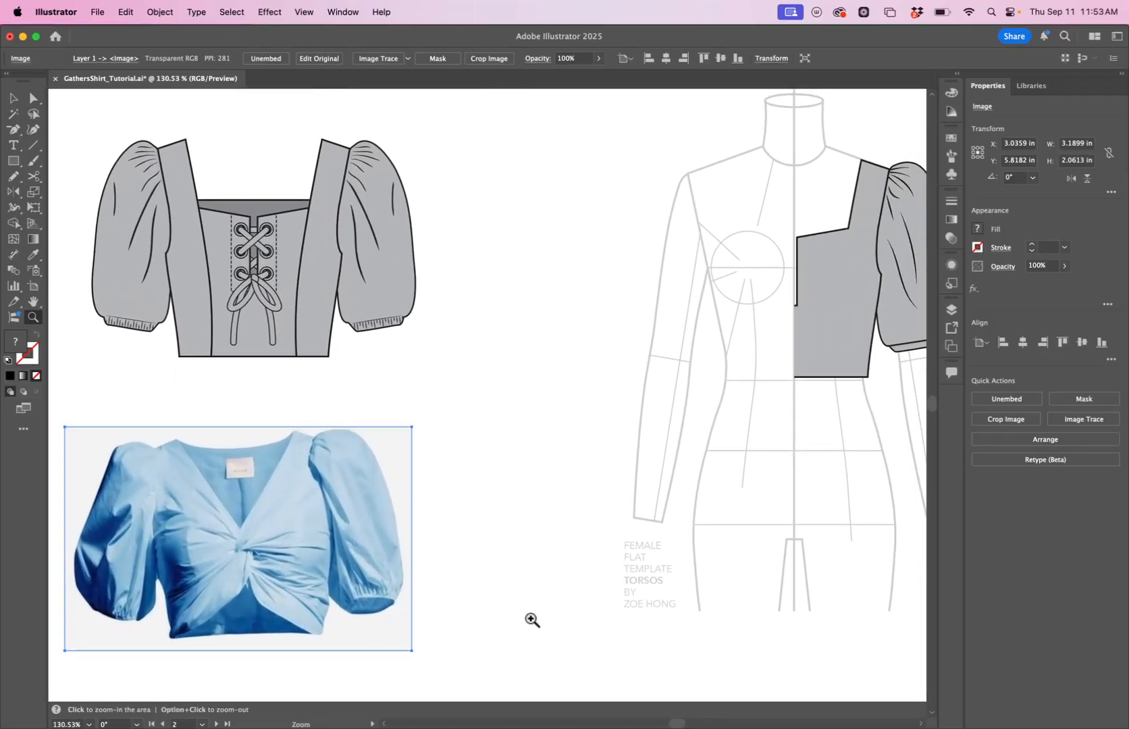
pyautogui.keyDown('alt'); pyautogui.click(565, 597); pyautogui.keyUp('alt')
pyautogui.moveTo(673, 597)
pyautogui.mouseDown()
pyautogui.moveTo(541, 606)
pyautogui.moveTo(527, 638)
pyautogui.moveTo(604, 638)
pyautogui.mouseUp()
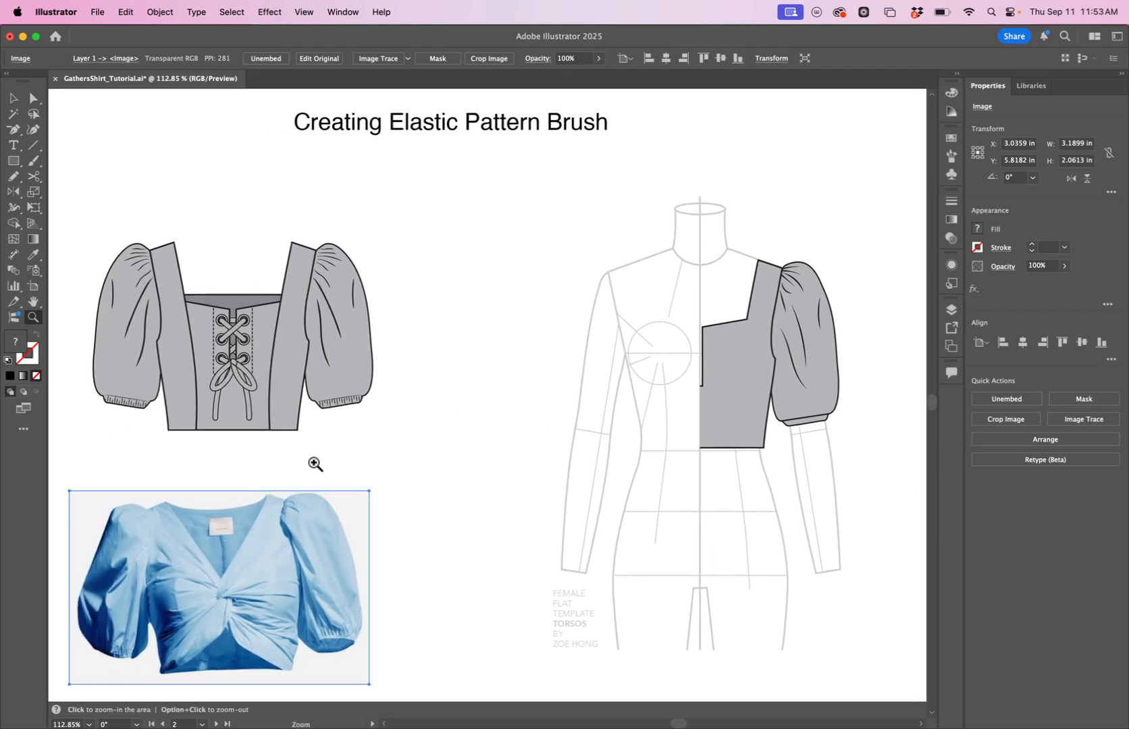
pyautogui.moveTo(321, 407); pyautogui.dragTo(381, 391)
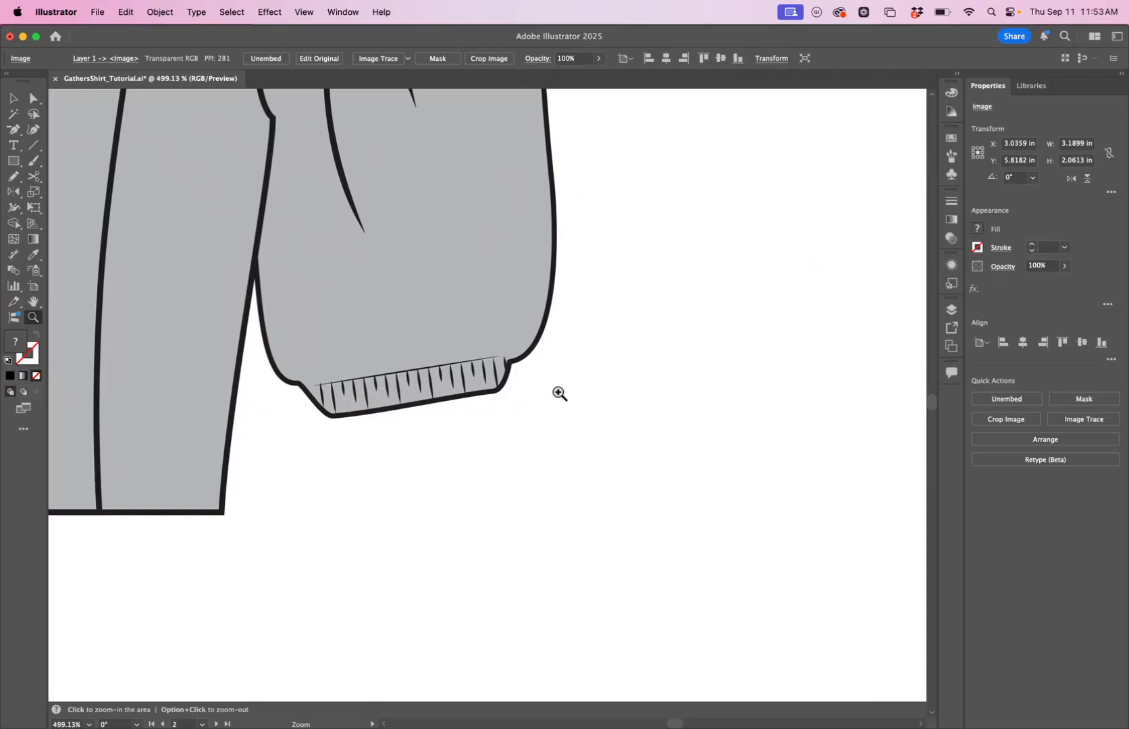
pyautogui.moveTo(573, 391); pyautogui.dragTo(344, 432)
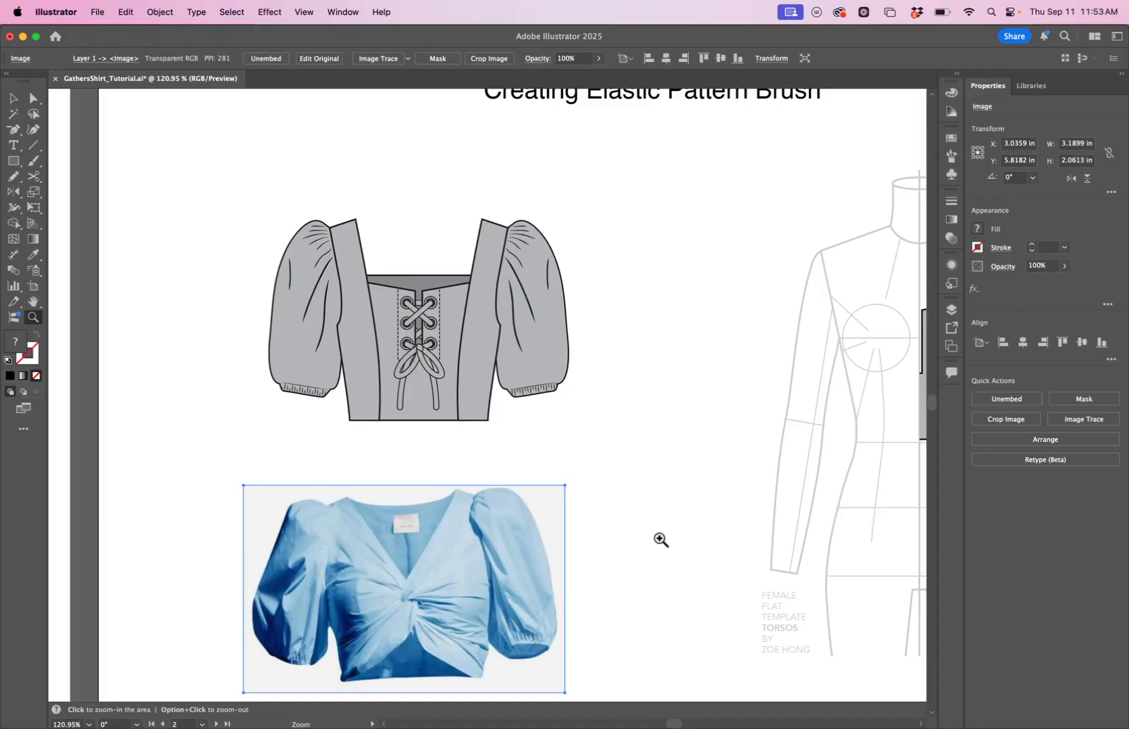
pyautogui.moveTo(657, 537); pyautogui.dragTo(559, 545)
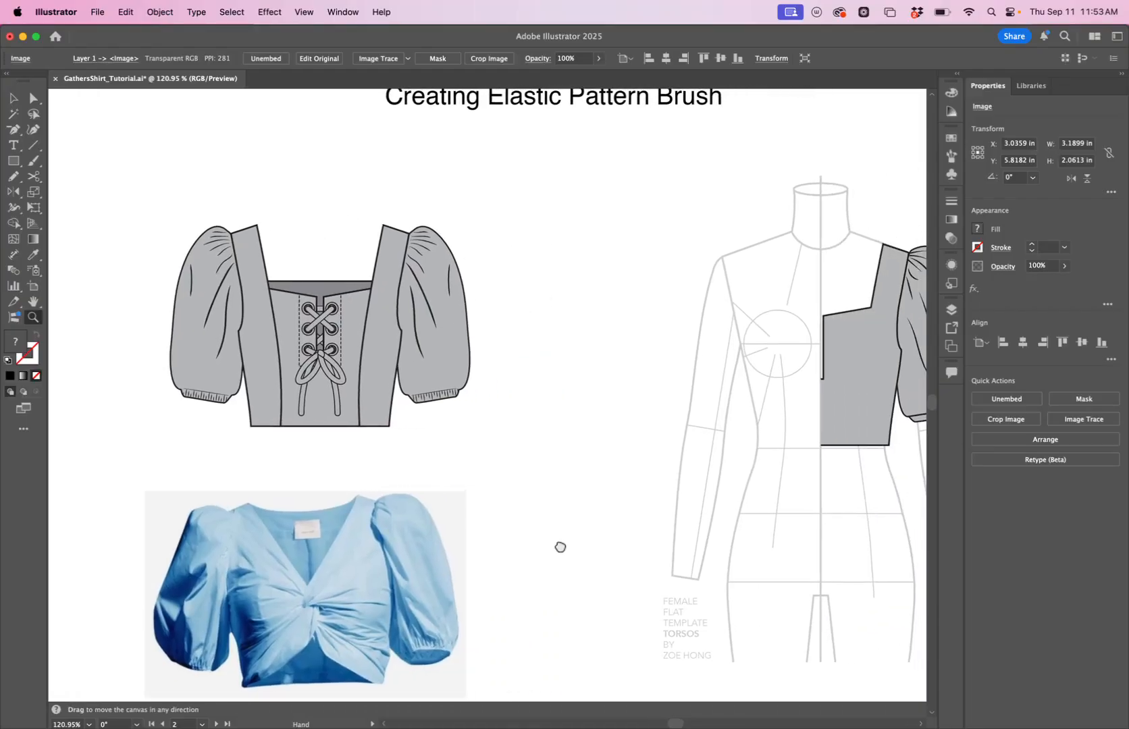
# Draw a short vertical line with the Pen tool, giving it a black stroke and no fill.
pyautogui.click(12, 133)
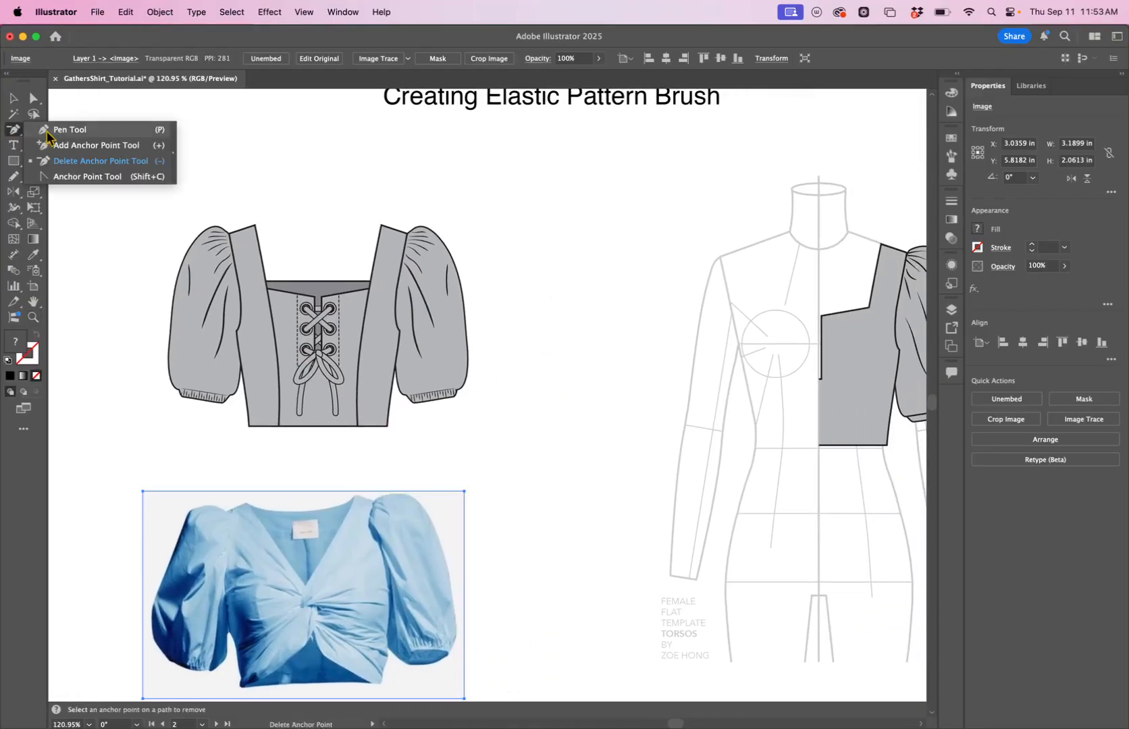
pyautogui.click(48, 133)
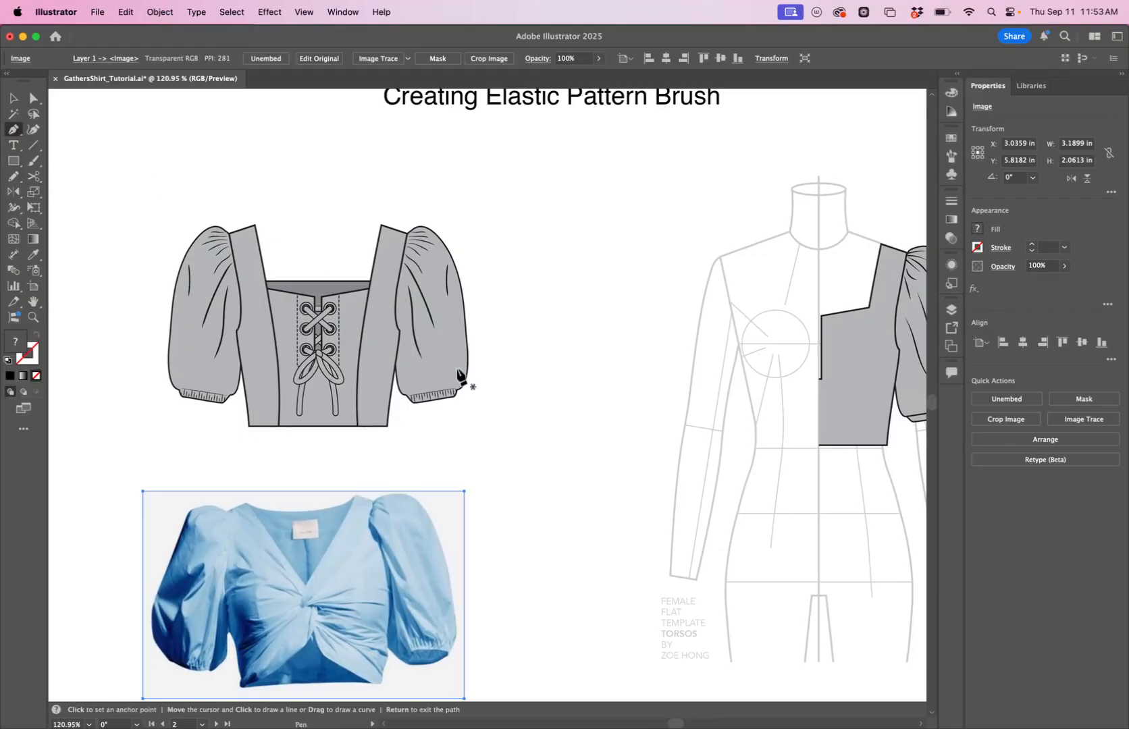
pyautogui.click(523, 416)
pyautogui.click(523, 457)
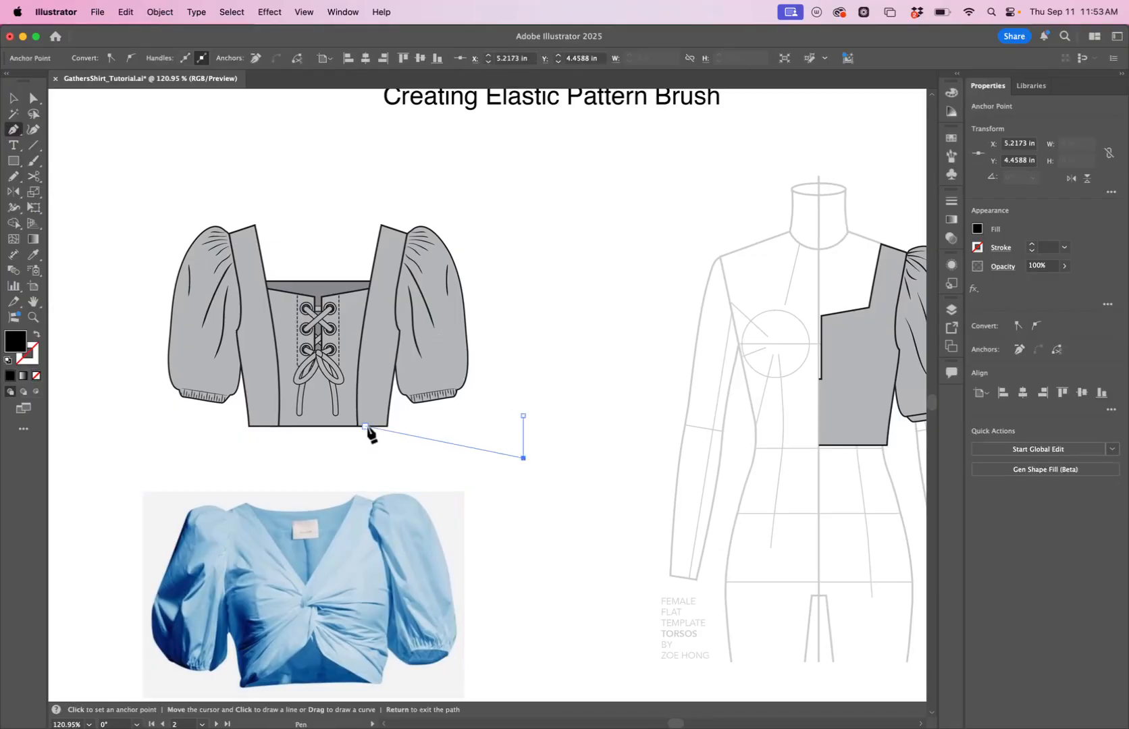
pyautogui.click(36, 334)
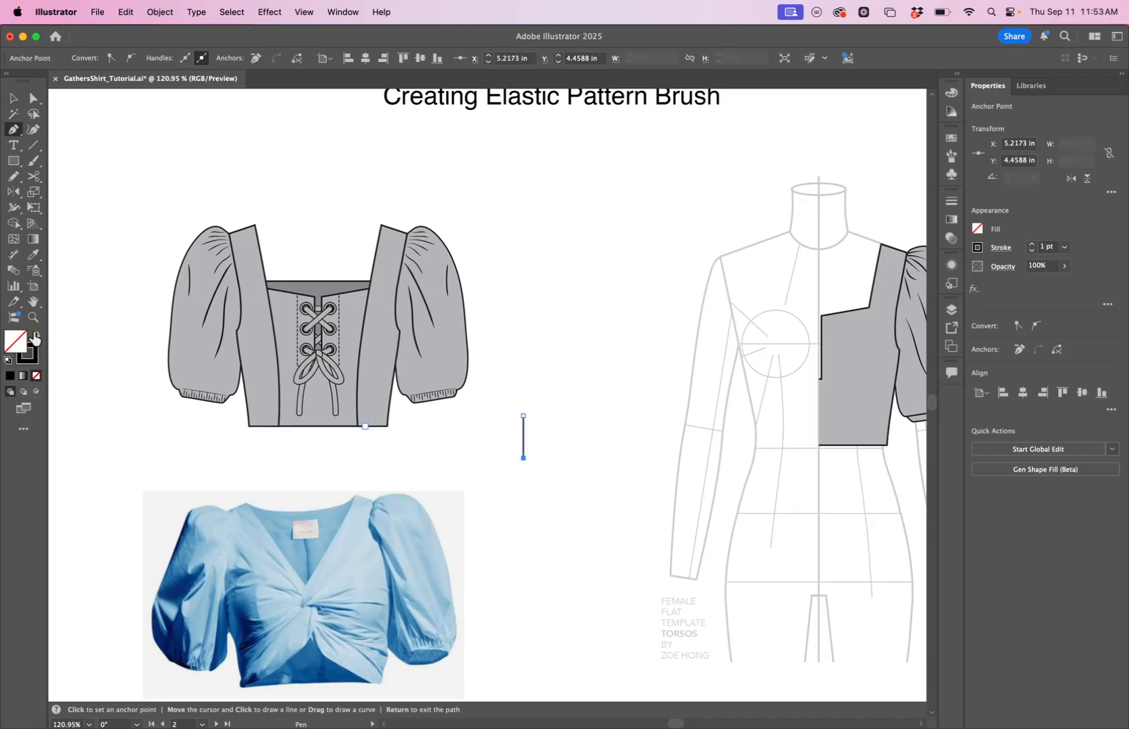
pyautogui.click(13, 98)
pyautogui.click(600, 368)
# Duplicate the line to its right and shorten the copy from the top.
pyautogui.moveTo(524, 459); pyautogui.dragTo(536, 459)
pyautogui.click(540, 421)
pyautogui.click(535, 420)
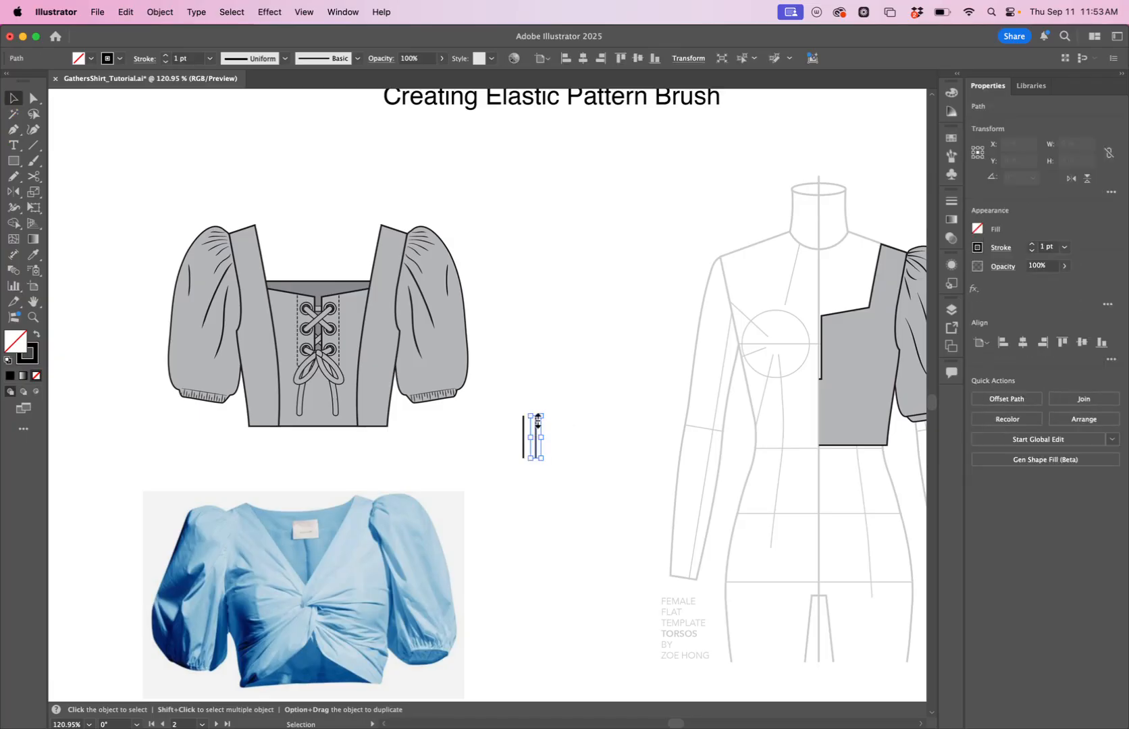
pyautogui.moveTo(535, 418); pyautogui.dragTo(534, 427)
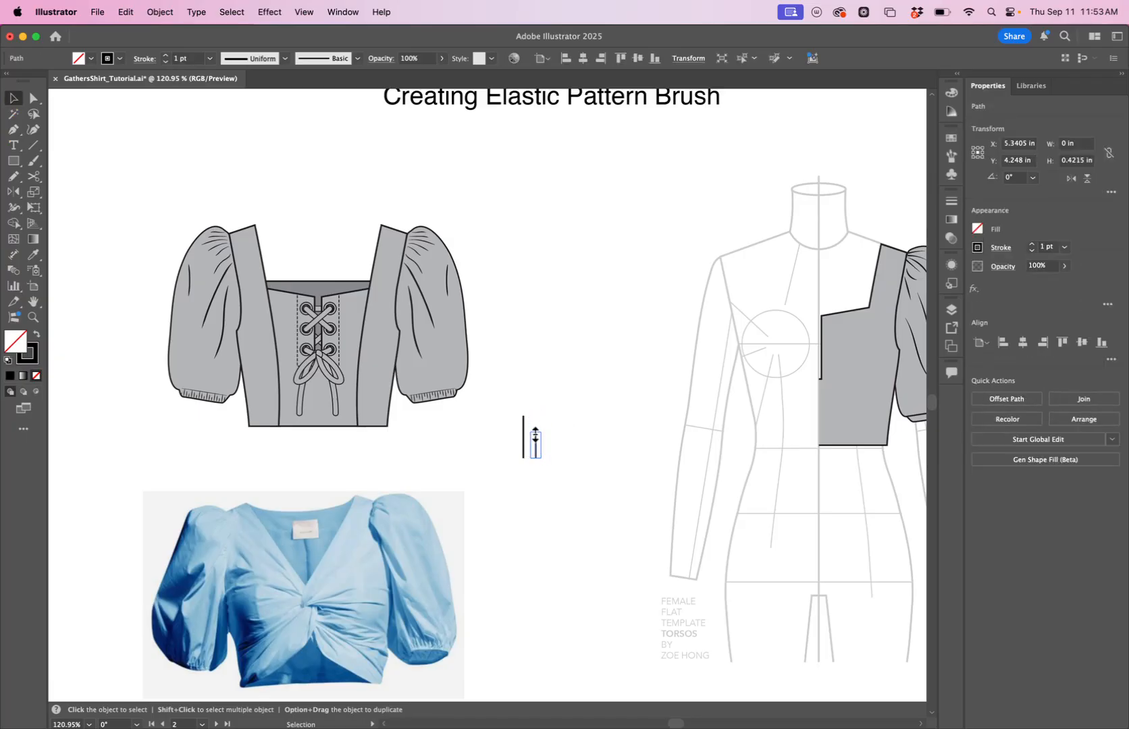
# Add a third duplicate line further right, slightly taller than the middle one.
pyautogui.click(552, 447)
pyautogui.moveTo(536, 447); pyautogui.dragTo(554, 420)
pyautogui.click(577, 438)
pyautogui.click(554, 437)
pyautogui.click(576, 447)
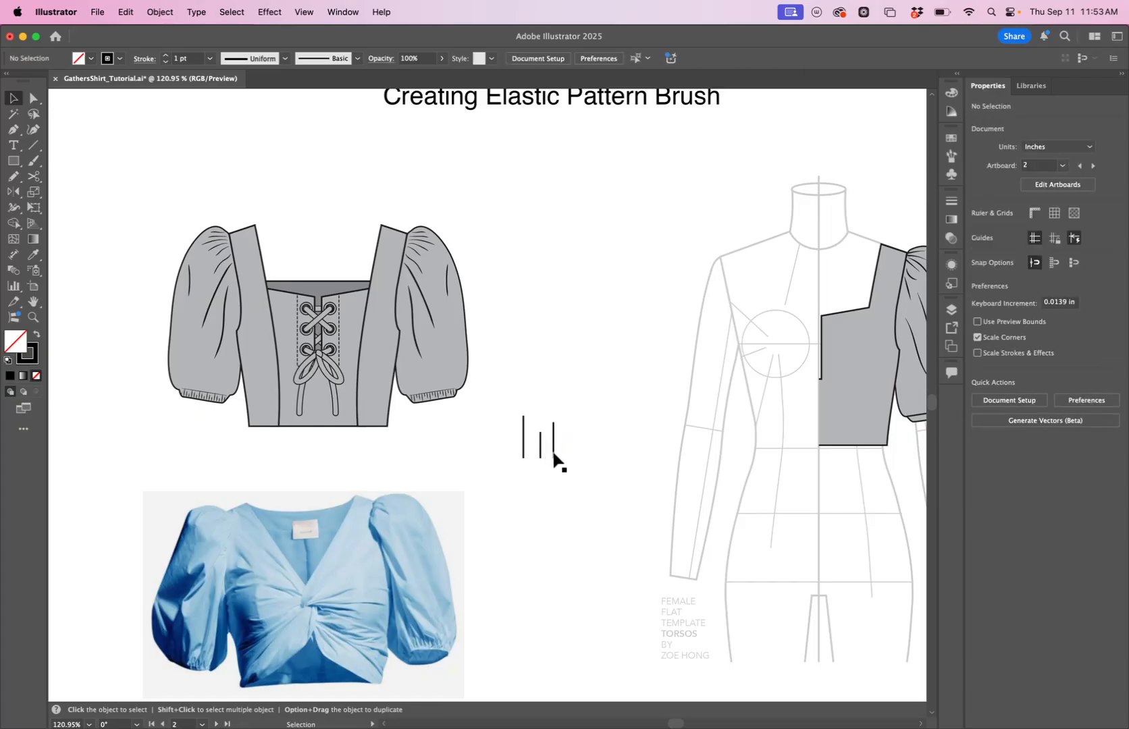
# Adjust the three lines' positions, then select them all and align their bottom edges.
pyautogui.click(540, 447)
pyautogui.click(555, 467)
pyautogui.moveTo(533, 454); pyautogui.dragTo(550, 451)
pyautogui.click(565, 461)
pyautogui.moveTo(519, 411); pyautogui.dragTo(590, 435)
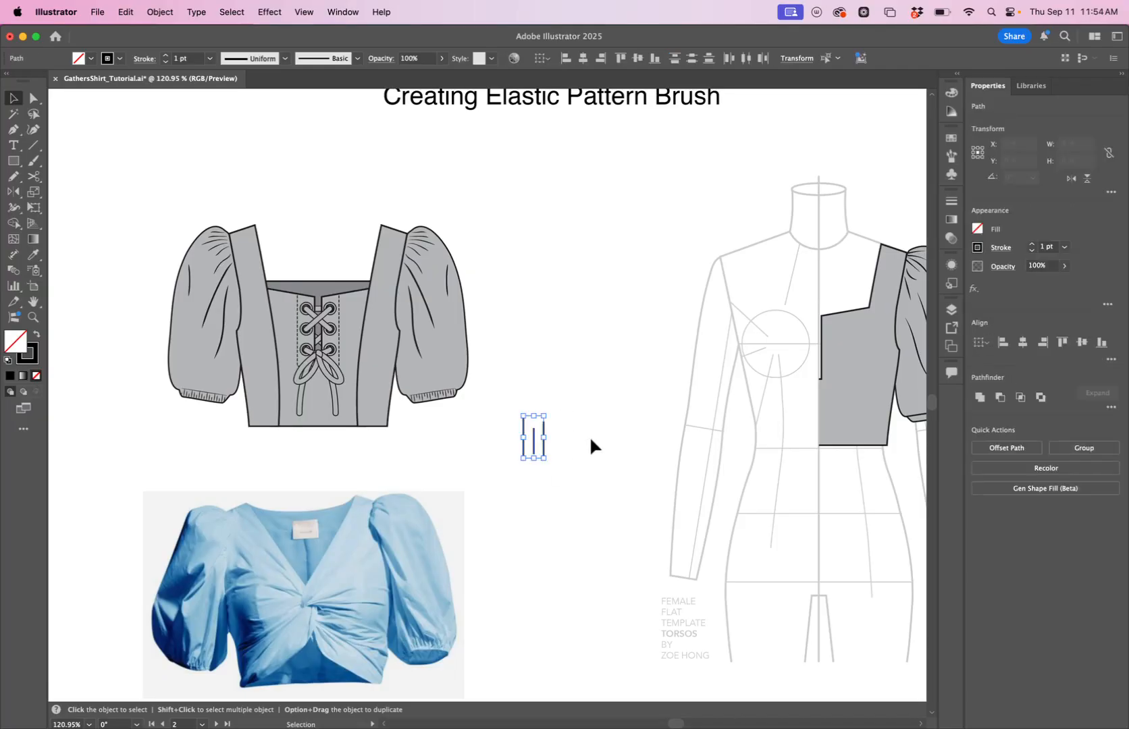
pyautogui.click(654, 61)
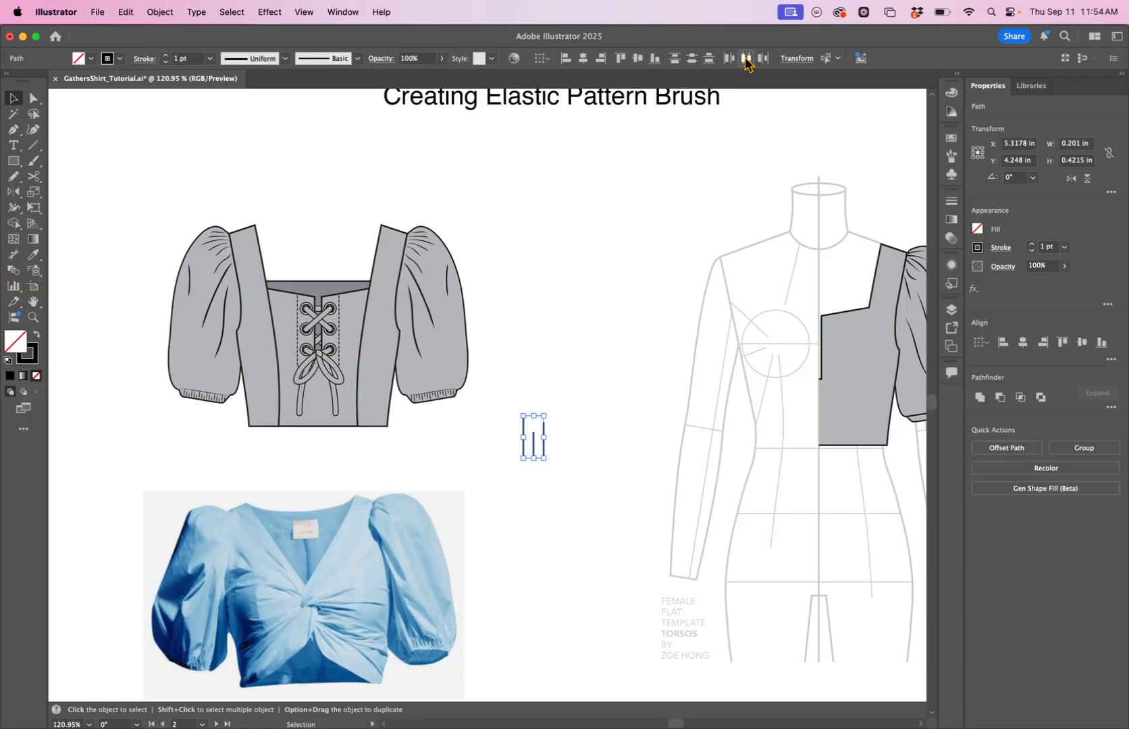
pyautogui.click(641, 260)
pyautogui.click(567, 378)
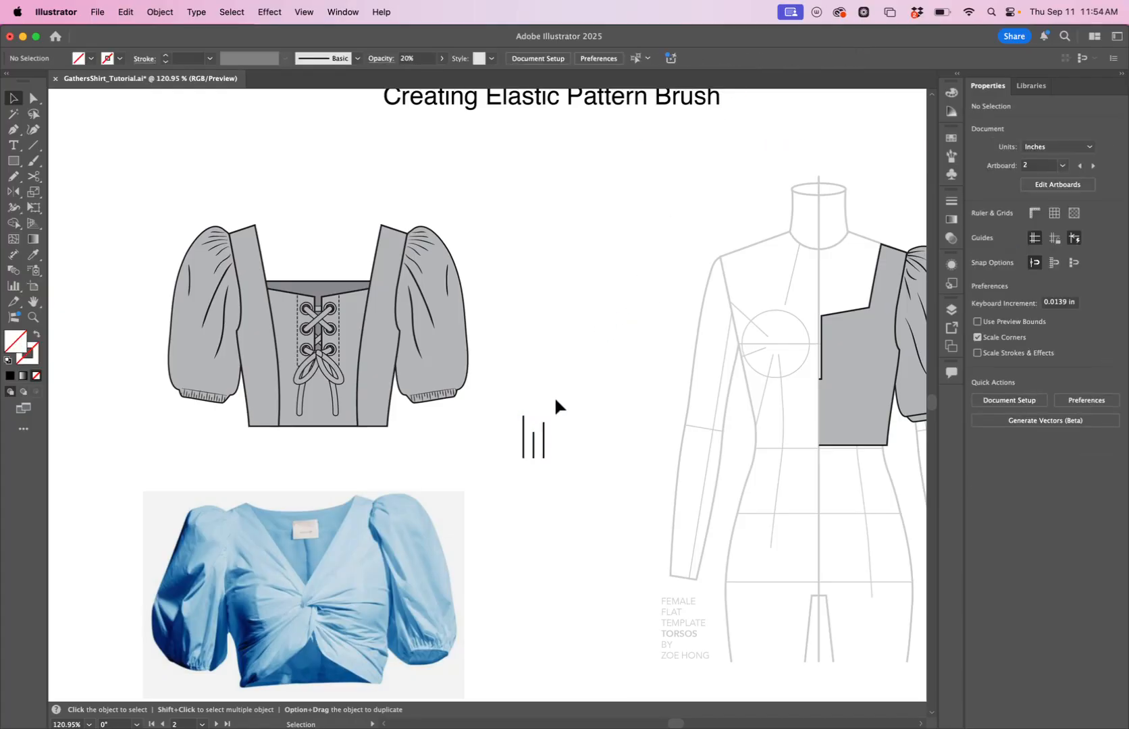
# Apply the elliptical variable width profile to the three lines.
pyautogui.moveTo(511, 404); pyautogui.dragTo(585, 474)
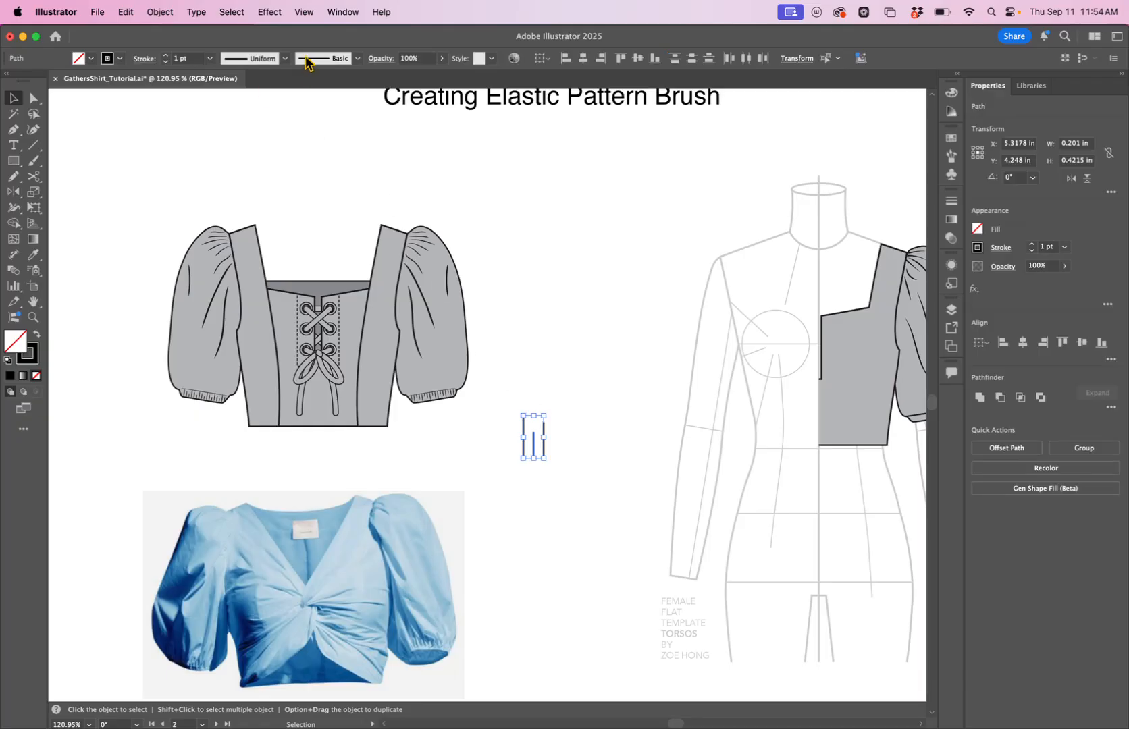
pyautogui.click(272, 63)
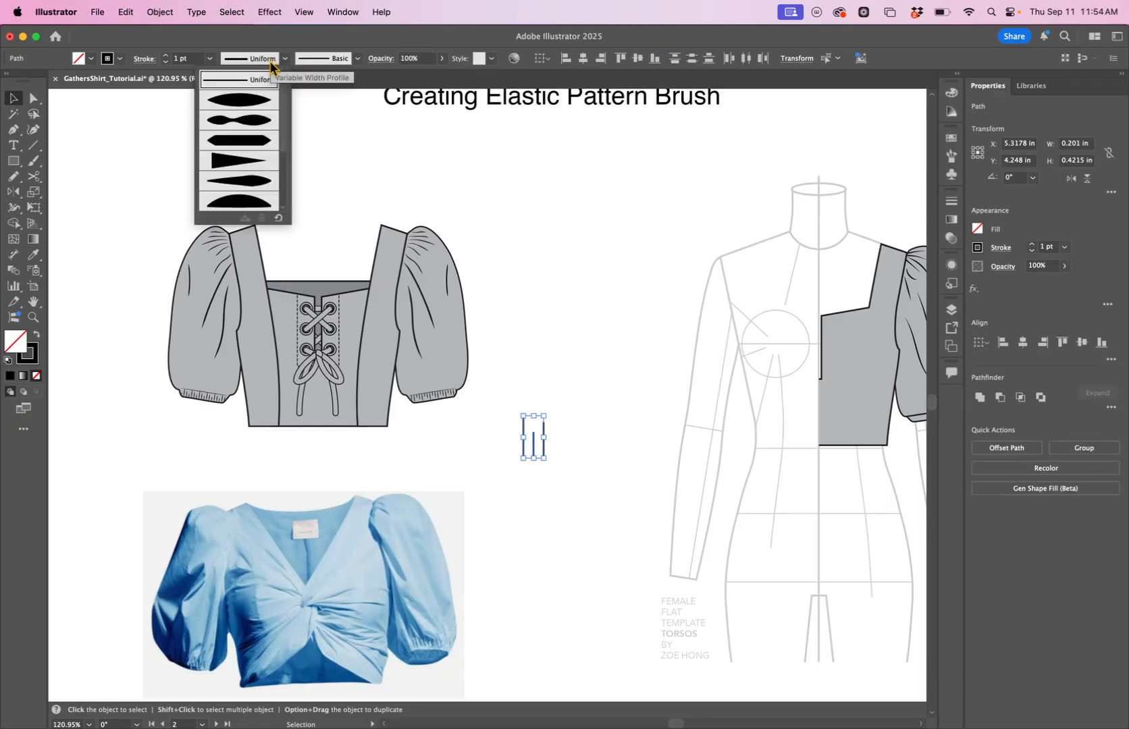
pyautogui.click(257, 99)
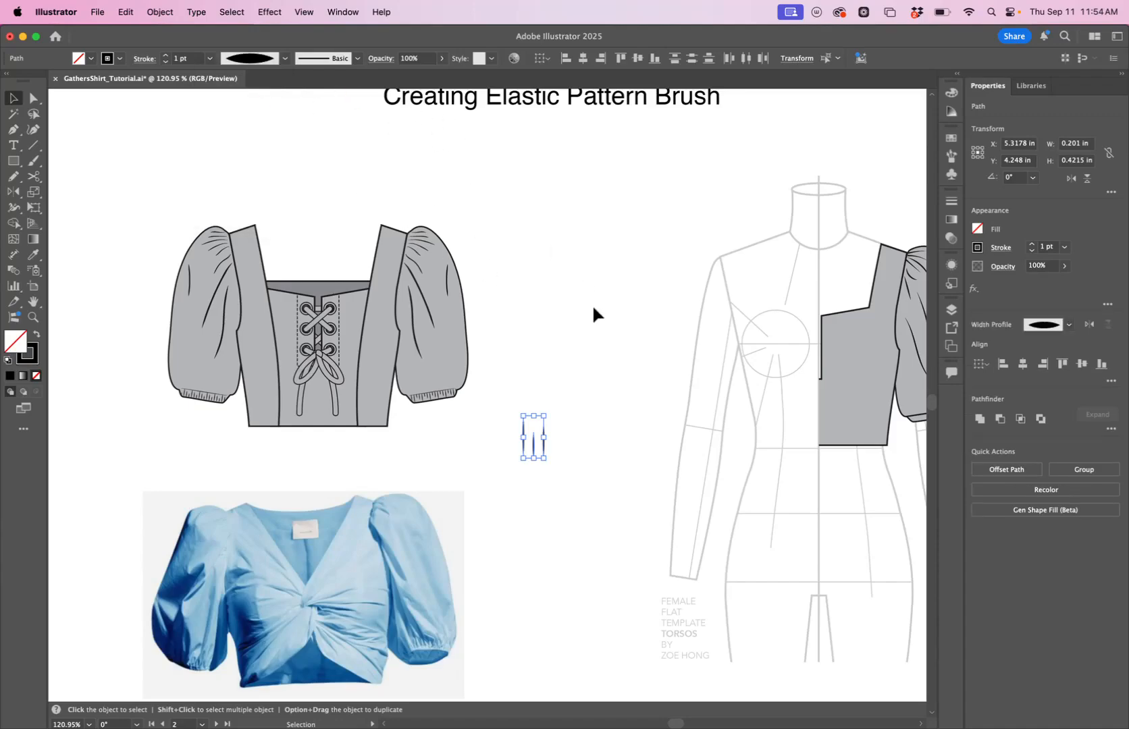
# Scale the three lines down to about 0.19 in tall.
pyautogui.click(592, 309)
pyautogui.moveTo(488, 403); pyautogui.dragTo(575, 475)
pyautogui.moveTo(545, 416); pyautogui.dragTo(535, 436)
pyautogui.moveTo(770, 477); pyautogui.dragTo(615, 480)
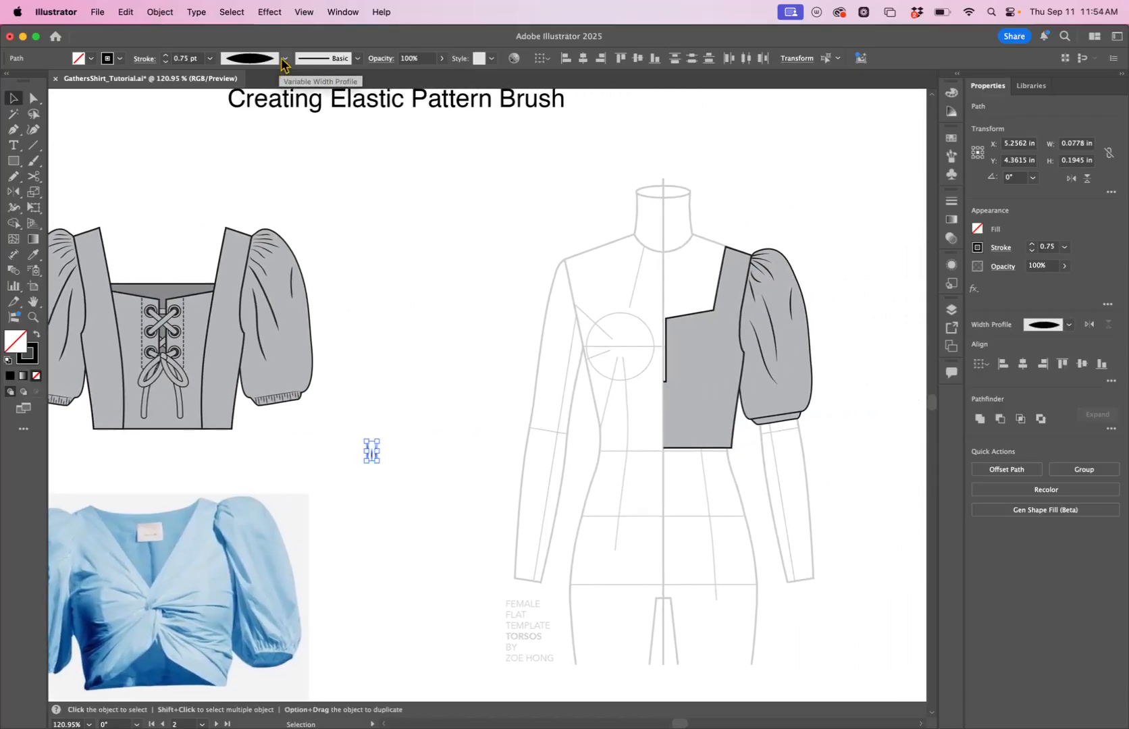
# Change the lines' width profile to the tapered triangular profile.
pyautogui.click(283, 61)
pyautogui.click(246, 139)
pyautogui.click(452, 402)
pyautogui.moveTo(386, 463); pyautogui.dragTo(391, 471)
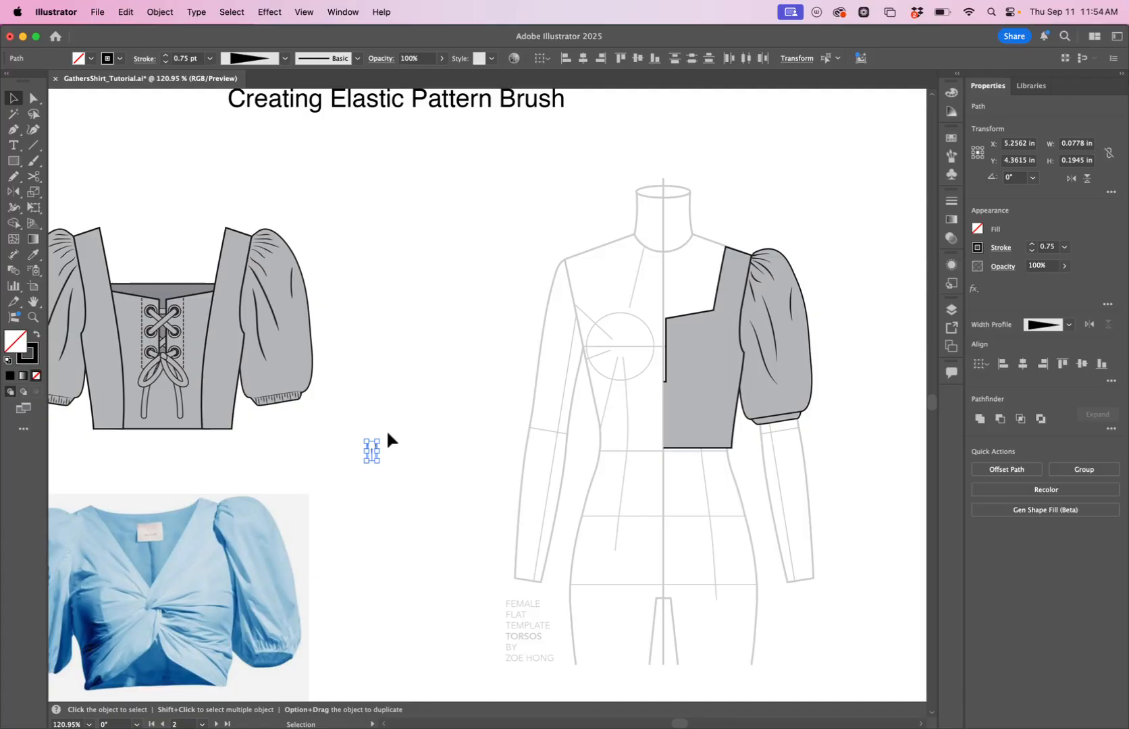
# Flip the tapered width profile along the lines so the point is at the top.
pyautogui.press('z')
pyautogui.moveTo(368, 448); pyautogui.dragTo(566, 425)
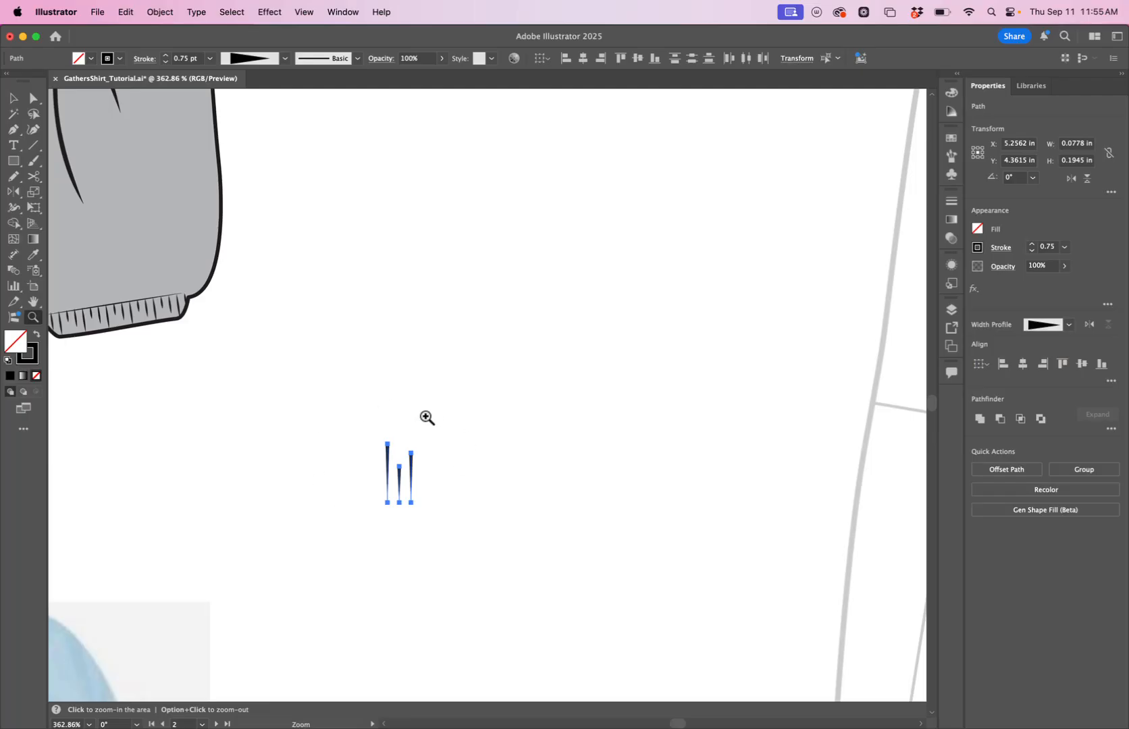
pyautogui.click(1089, 325)
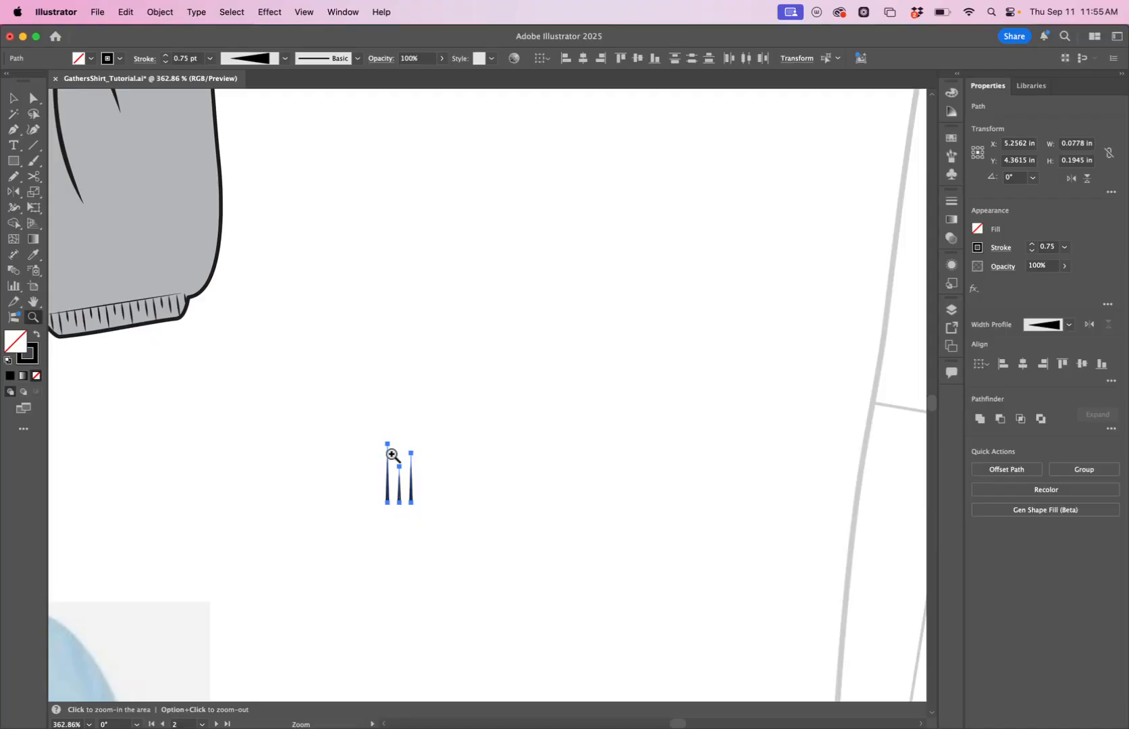
# Open the Stroke panel to inspect the lines' profile and flip options.
pyautogui.click(285, 59)
pyautogui.click(286, 58)
pyautogui.click(952, 203)
pyautogui.click(914, 403)
pyautogui.click(914, 402)
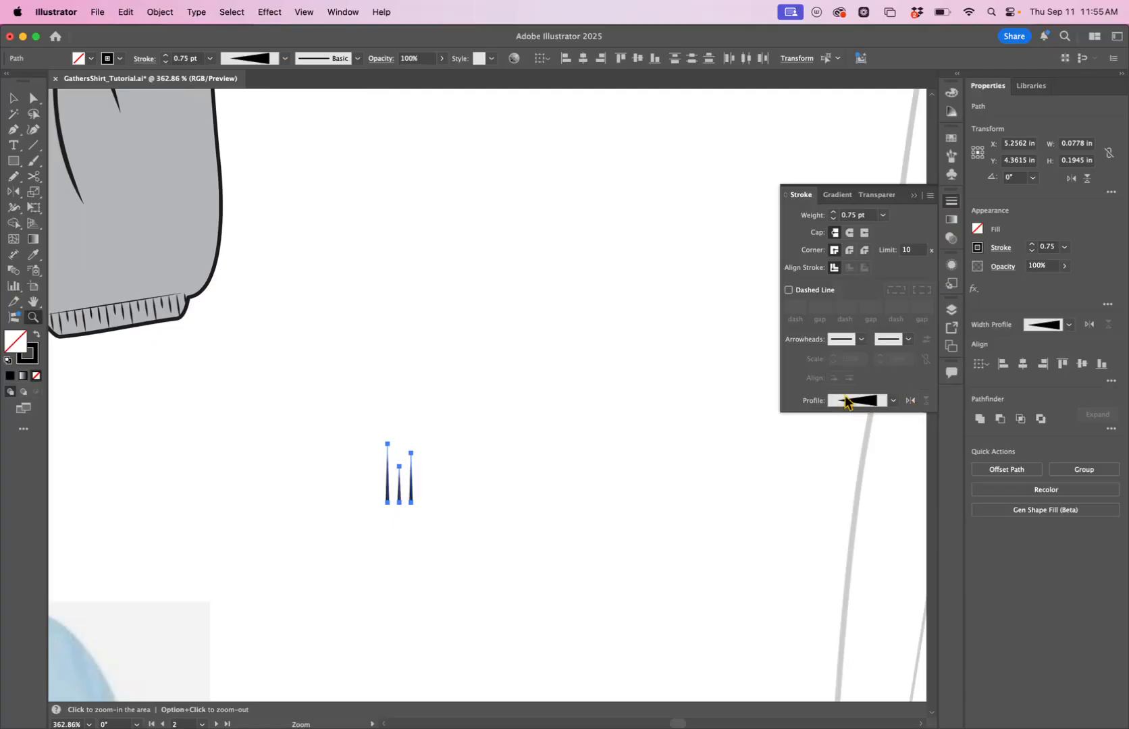
# Duplicate the set of tapered lines to the right.
pyautogui.moveTo(540, 460)
pyautogui.mouseDown()
pyautogui.moveTo(459, 477)
pyautogui.moveTo(346, 540)
pyautogui.mouseUp()
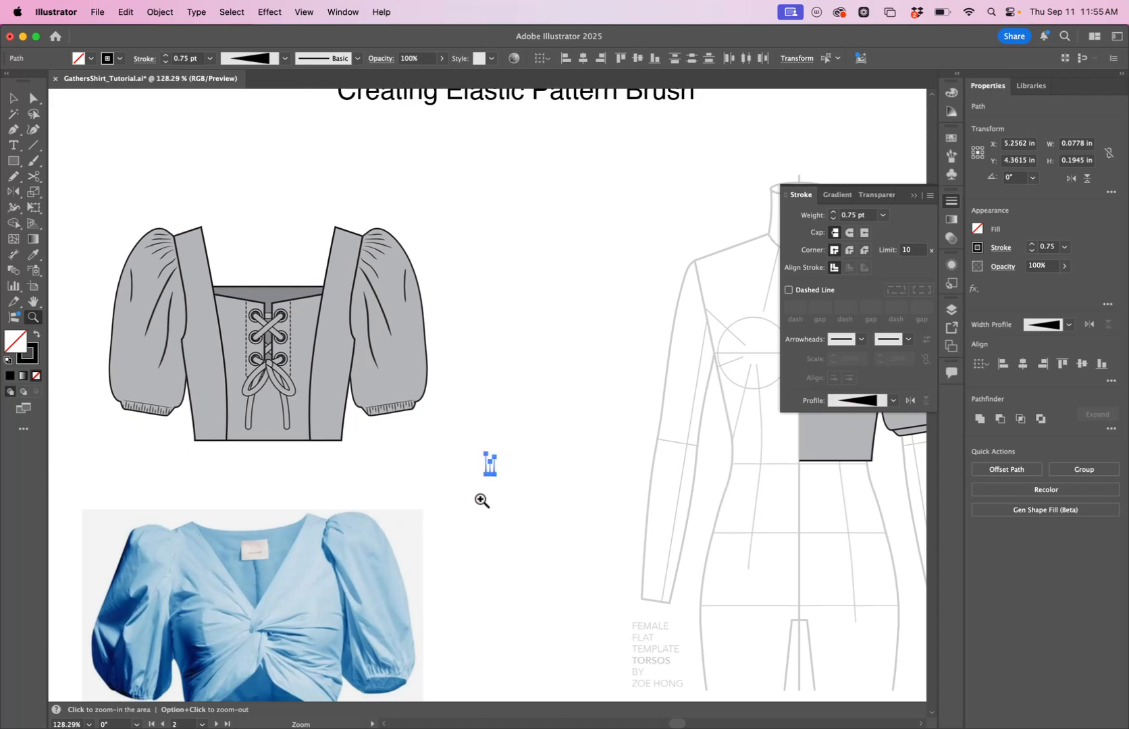
pyautogui.moveTo(470, 483)
pyautogui.mouseDown()
pyautogui.moveTo(620, 437)
pyautogui.moveTo(498, 470)
pyautogui.mouseUp()
pyautogui.press('v')
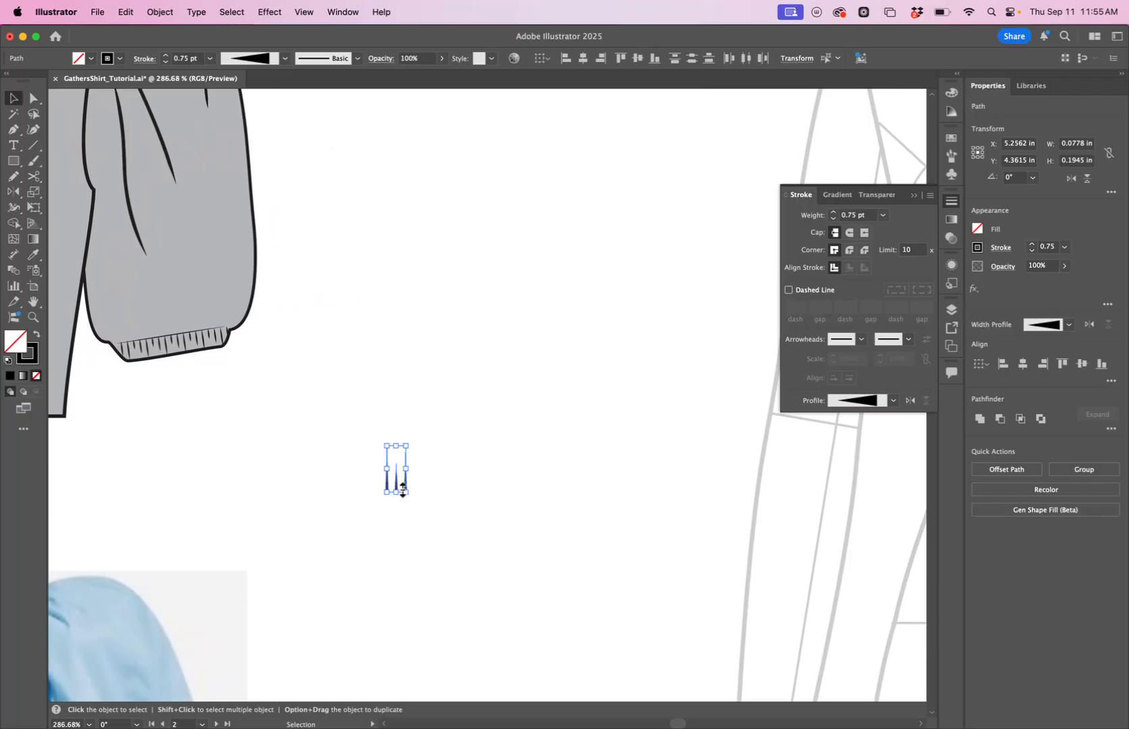
pyautogui.moveTo(395, 482); pyautogui.dragTo(486, 482)
# Apply Width Profile 1, the elliptical profile, to the duplicated set of lines.
pyautogui.click(284, 58)
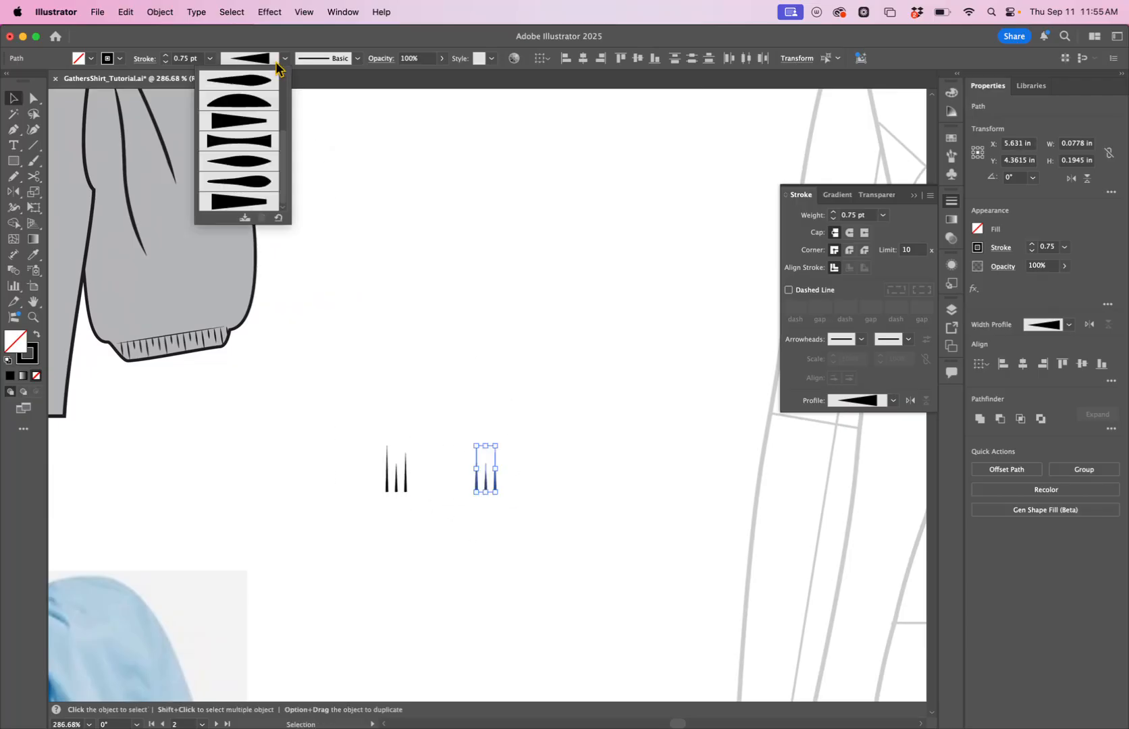
pyautogui.scroll(5, 247, 98)
pyautogui.click(244, 105)
pyautogui.click(427, 230)
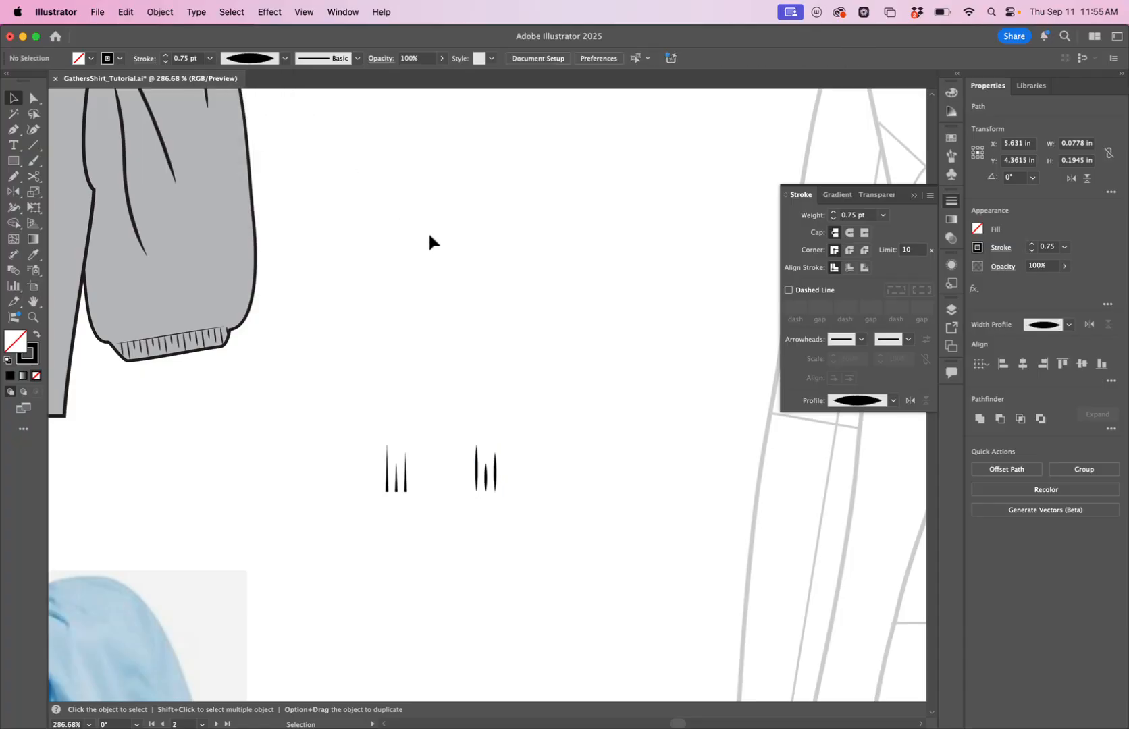
# Close the Stroke panel and open the Brushes panel.
pyautogui.press('z')
pyautogui.moveTo(551, 418); pyautogui.dragTo(394, 453)
pyautogui.press('space')
pyautogui.moveTo(514, 440); pyautogui.dragTo(262, 448)
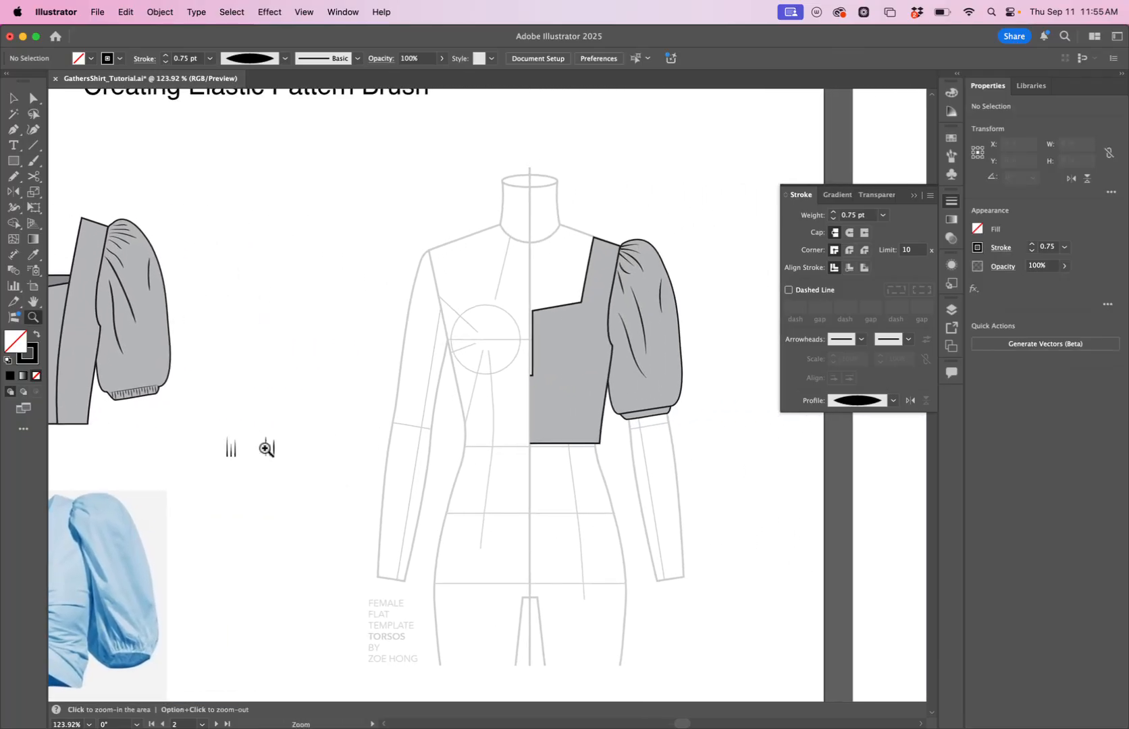
pyautogui.click(949, 203)
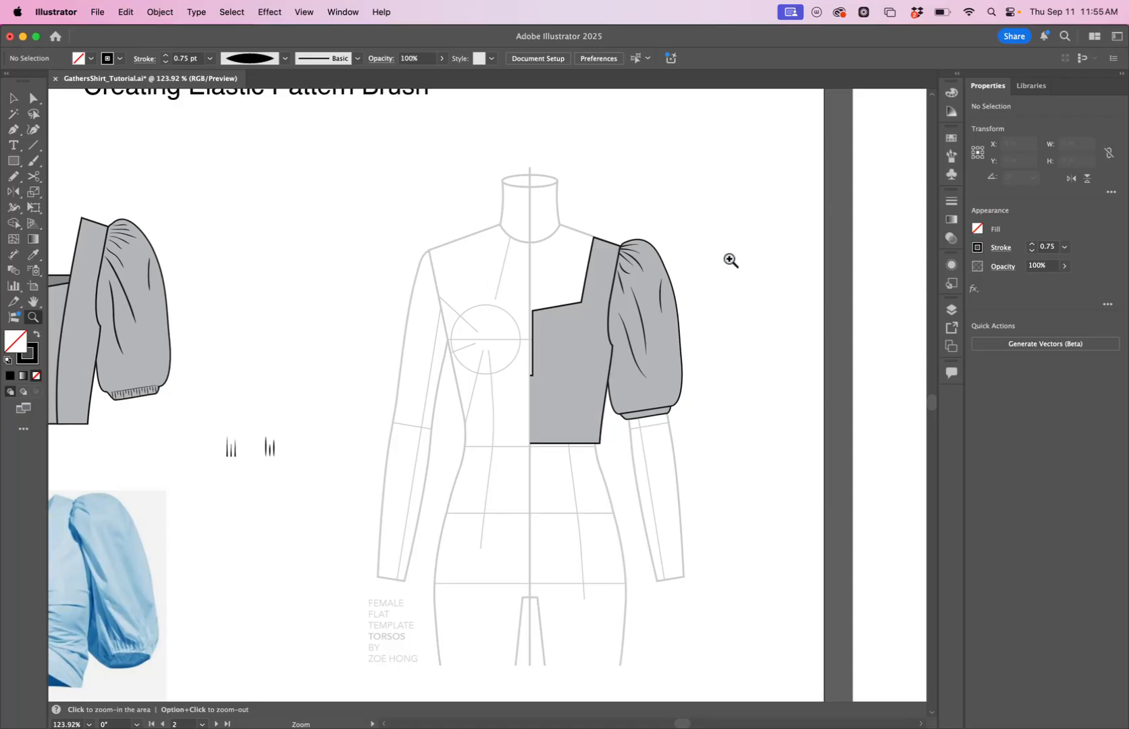
pyautogui.click(951, 157)
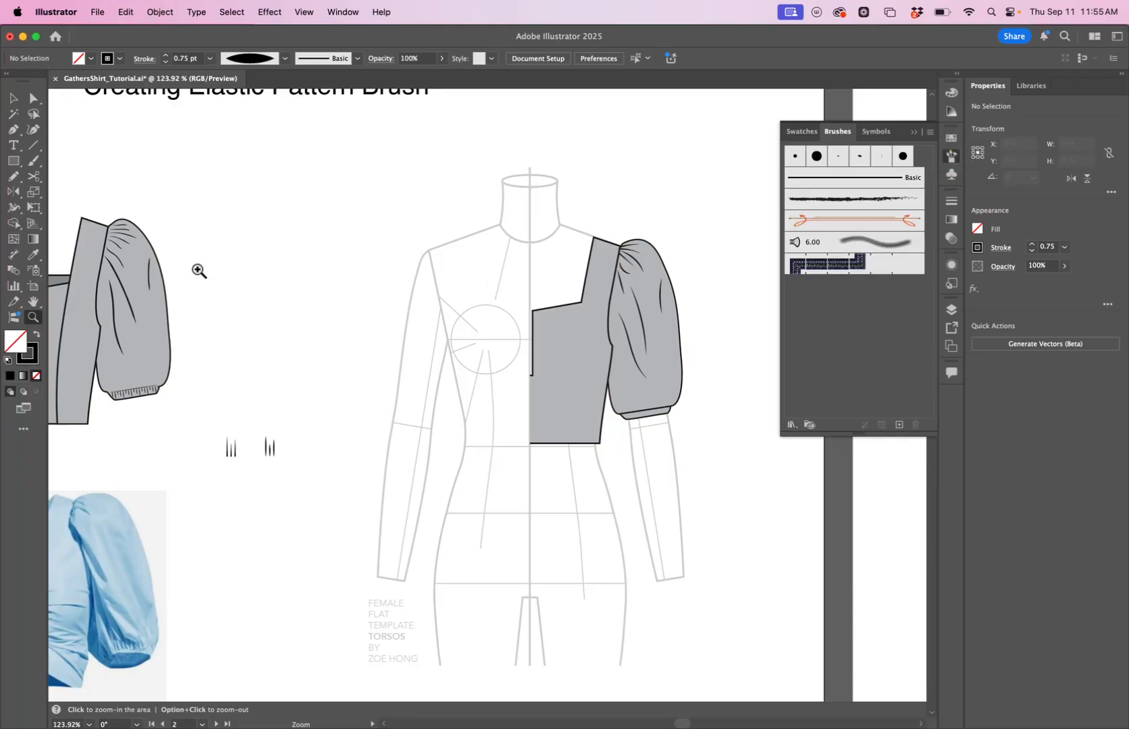
# Create a new Pattern Brush from the elliptical set of lines with spacing set to 25%.
pyautogui.click(13, 99)
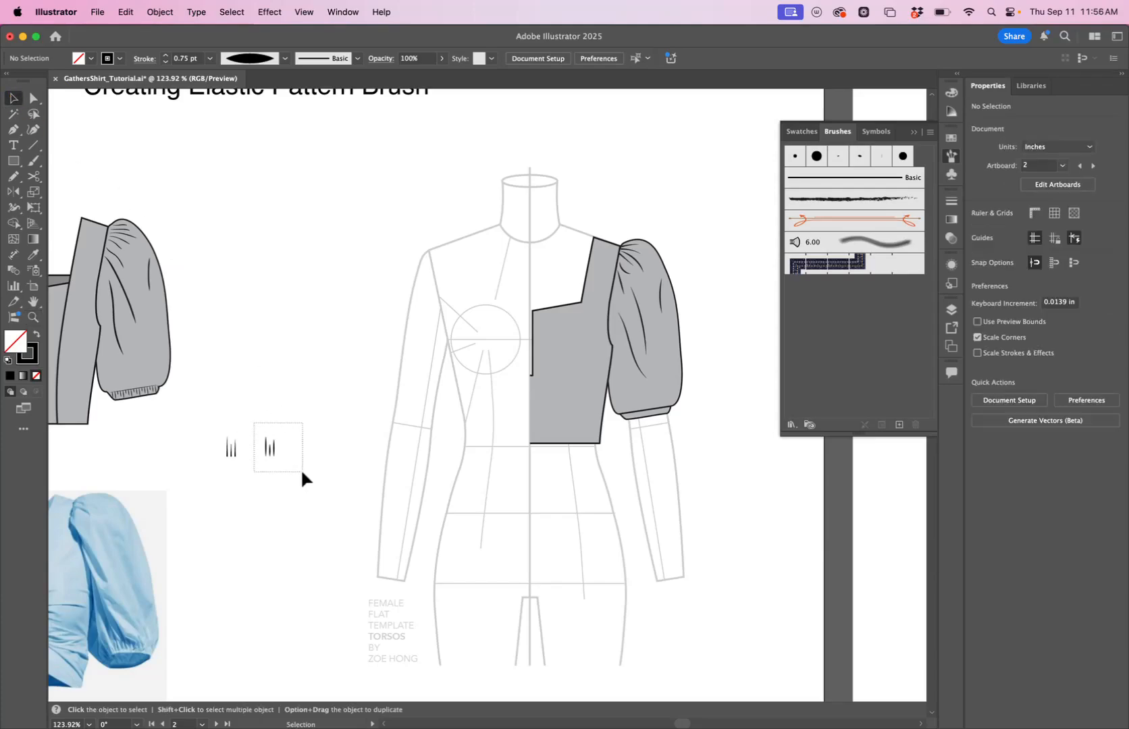
pyautogui.moveTo(302, 473); pyautogui.dragTo(301, 474)
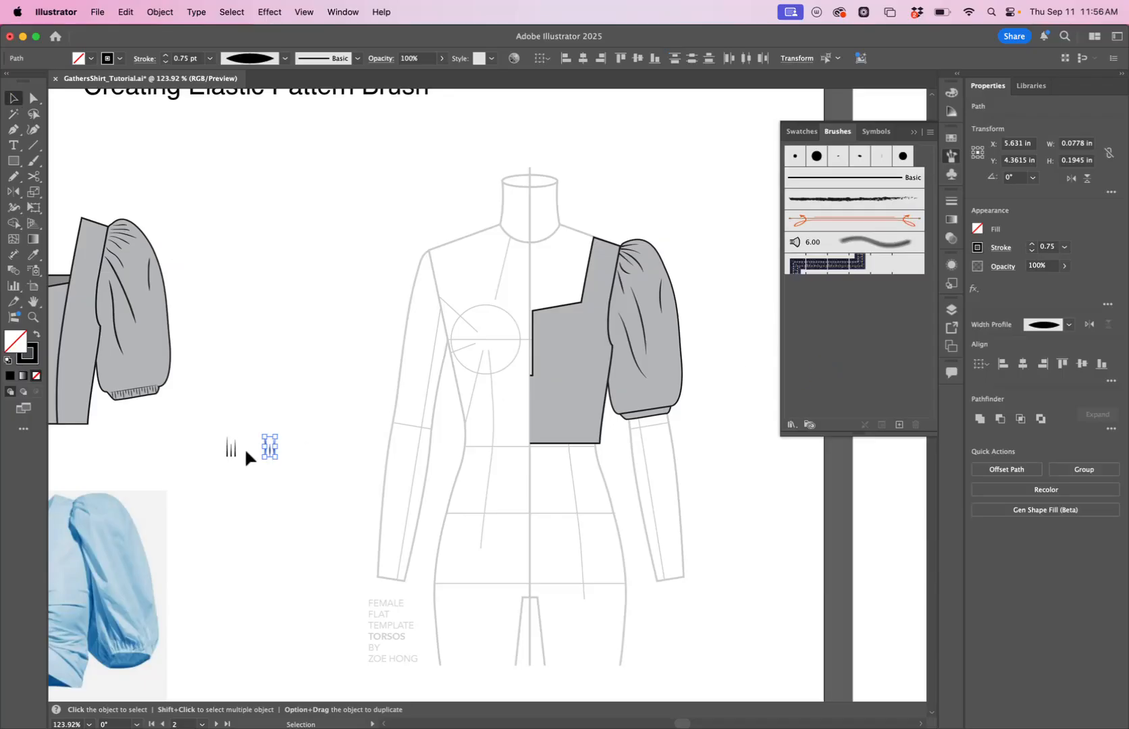
pyautogui.click(899, 426)
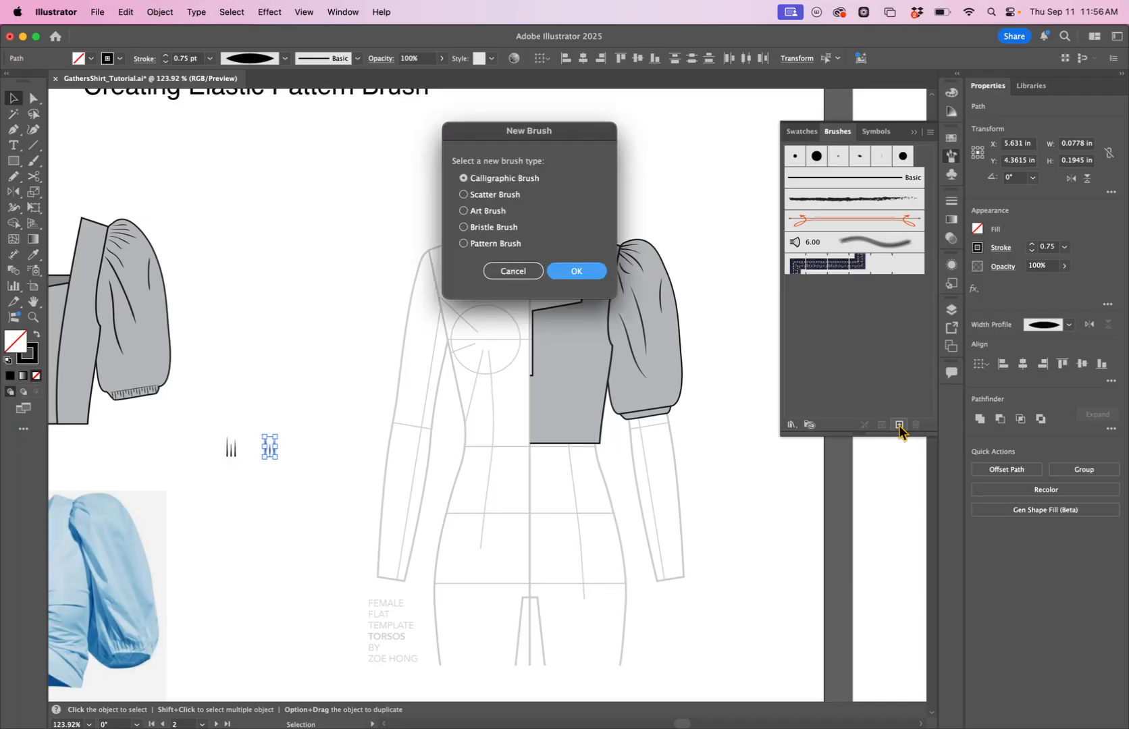
pyautogui.click(494, 244)
pyautogui.click(575, 270)
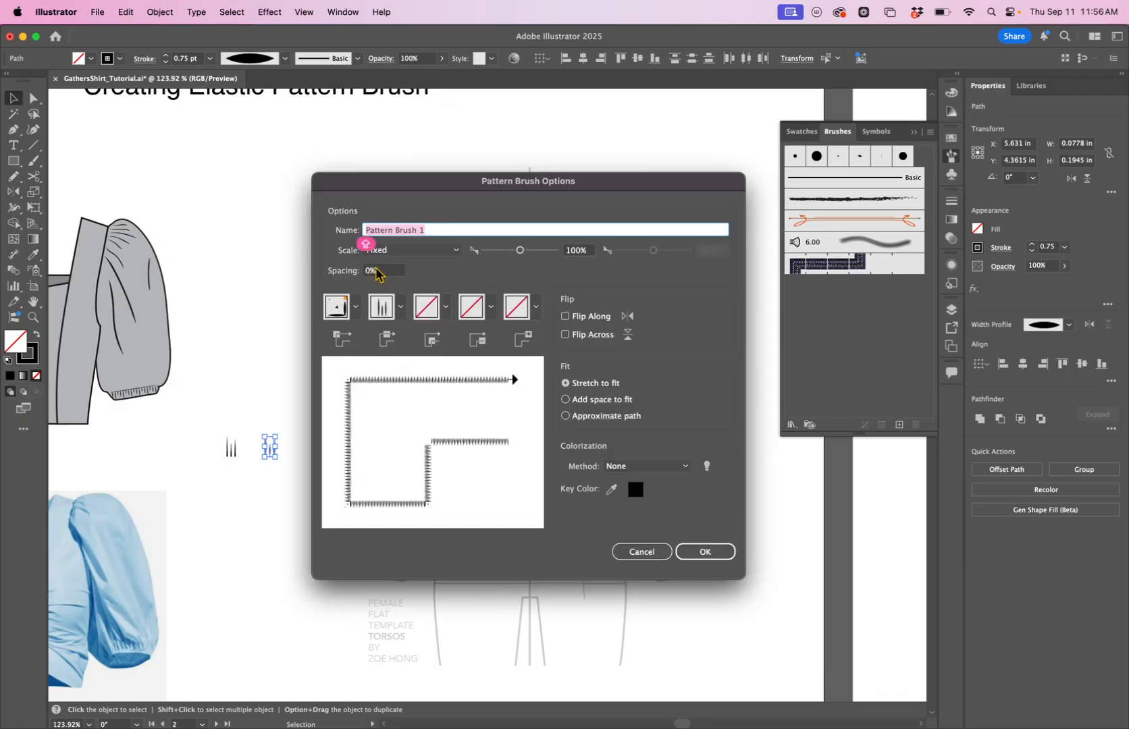
pyautogui.click(374, 271)
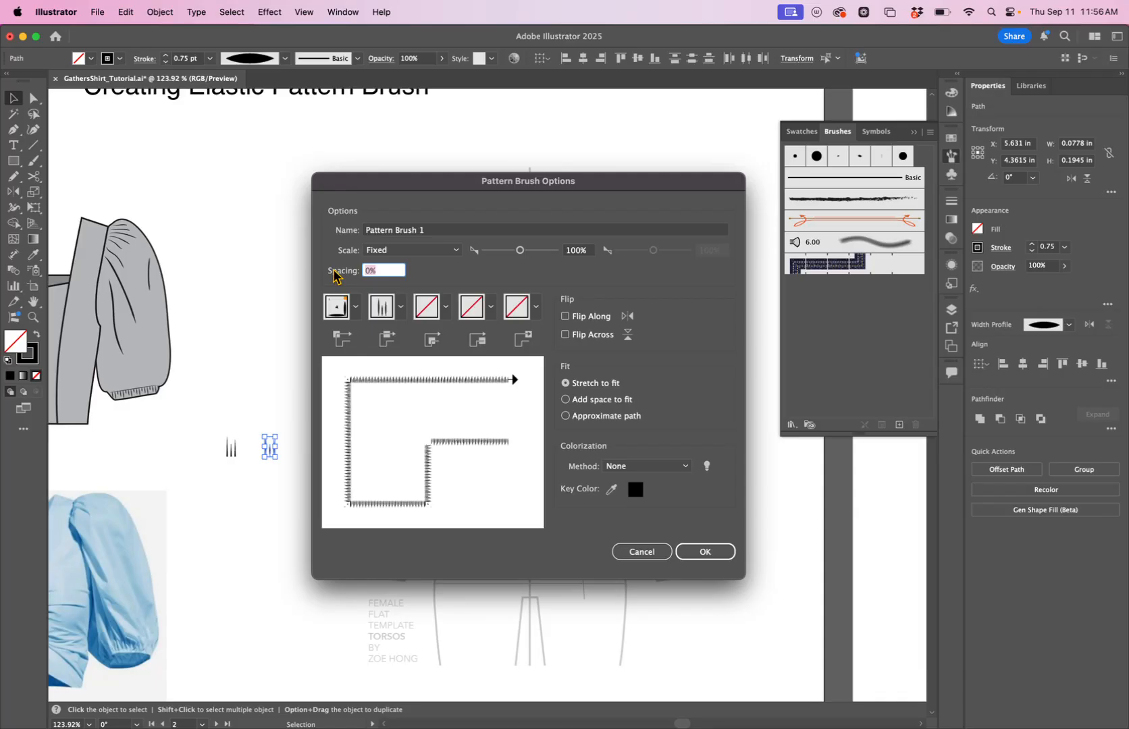
pyautogui.write('25')
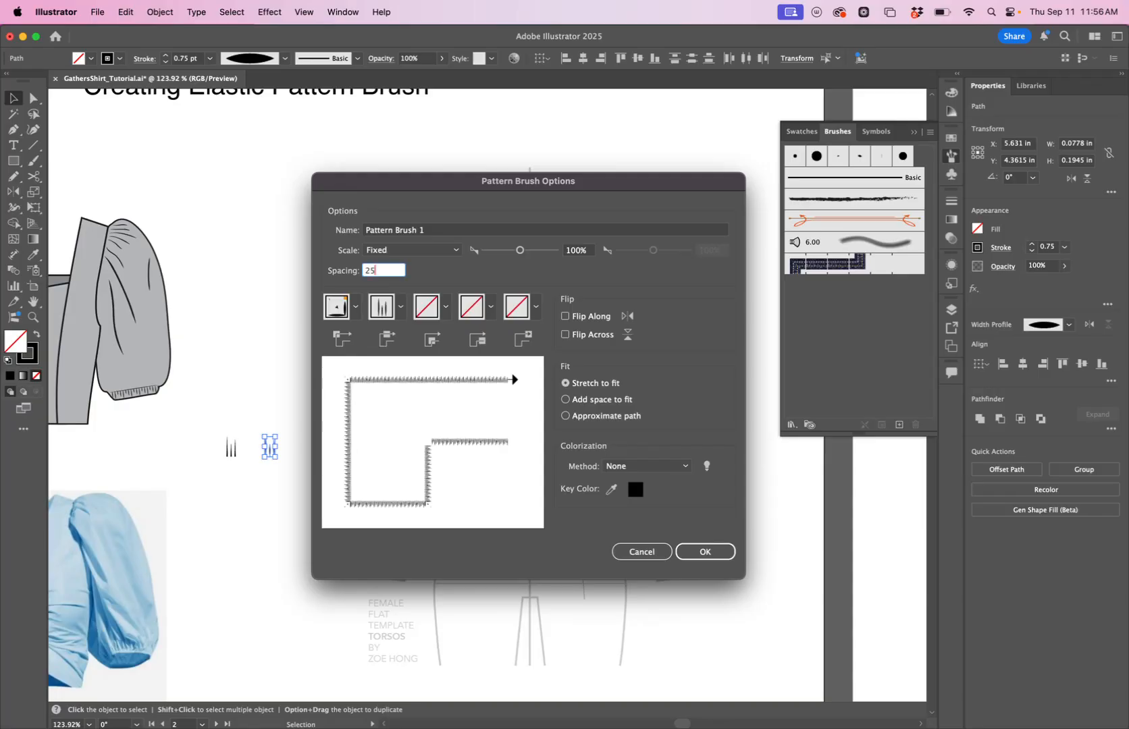
pyautogui.click(704, 550)
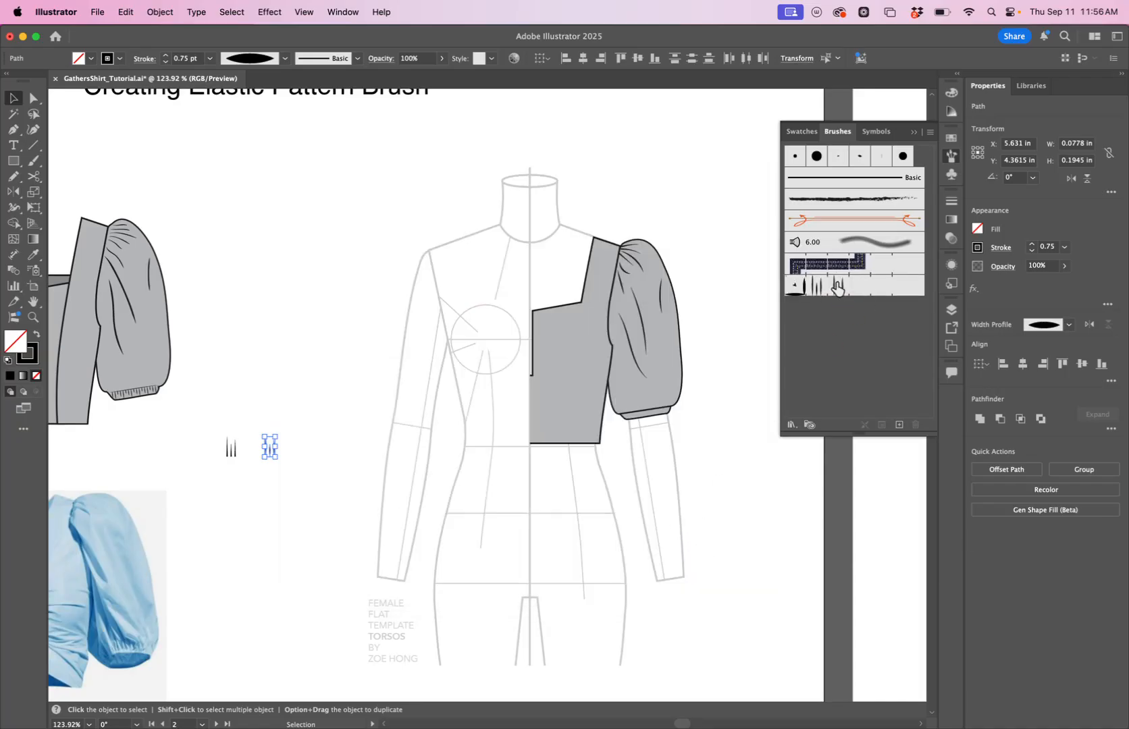
# Draw a straight line across the sleeve cuff, apply Pattern Brush 1, review its options and set the stroke to 0.5 pt.
pyautogui.moveTo(678, 442); pyautogui.dragTo(506, 444)
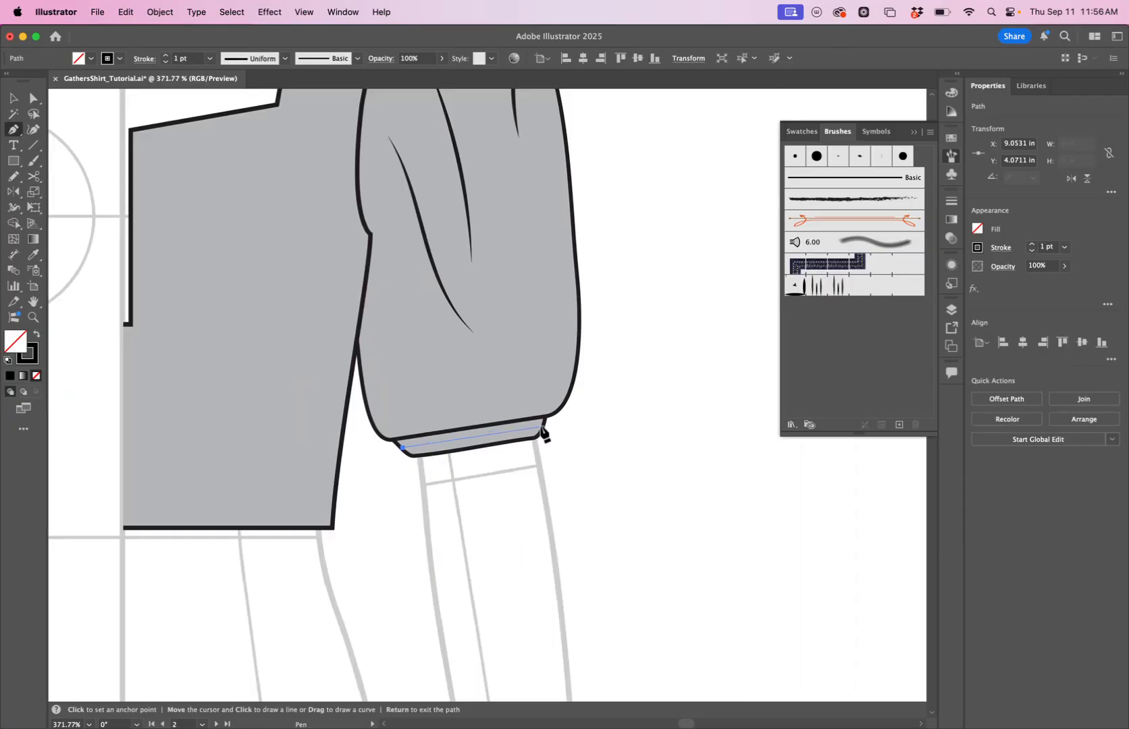
pyautogui.click(542, 426)
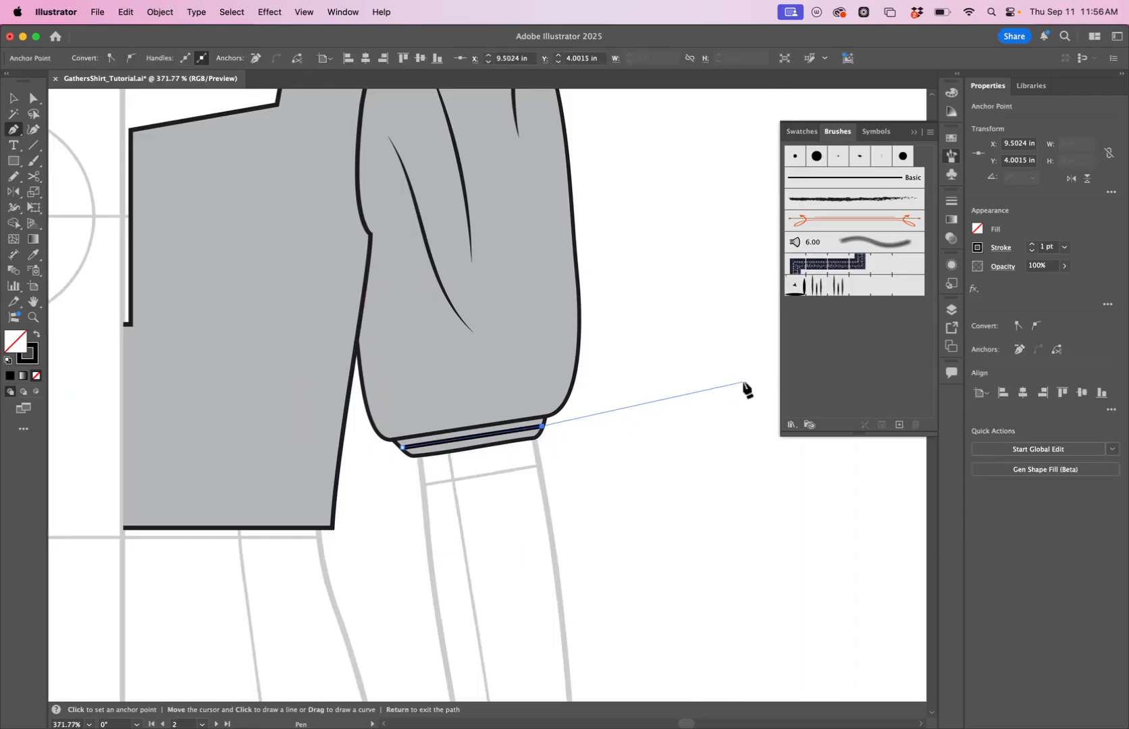
pyautogui.click(852, 286)
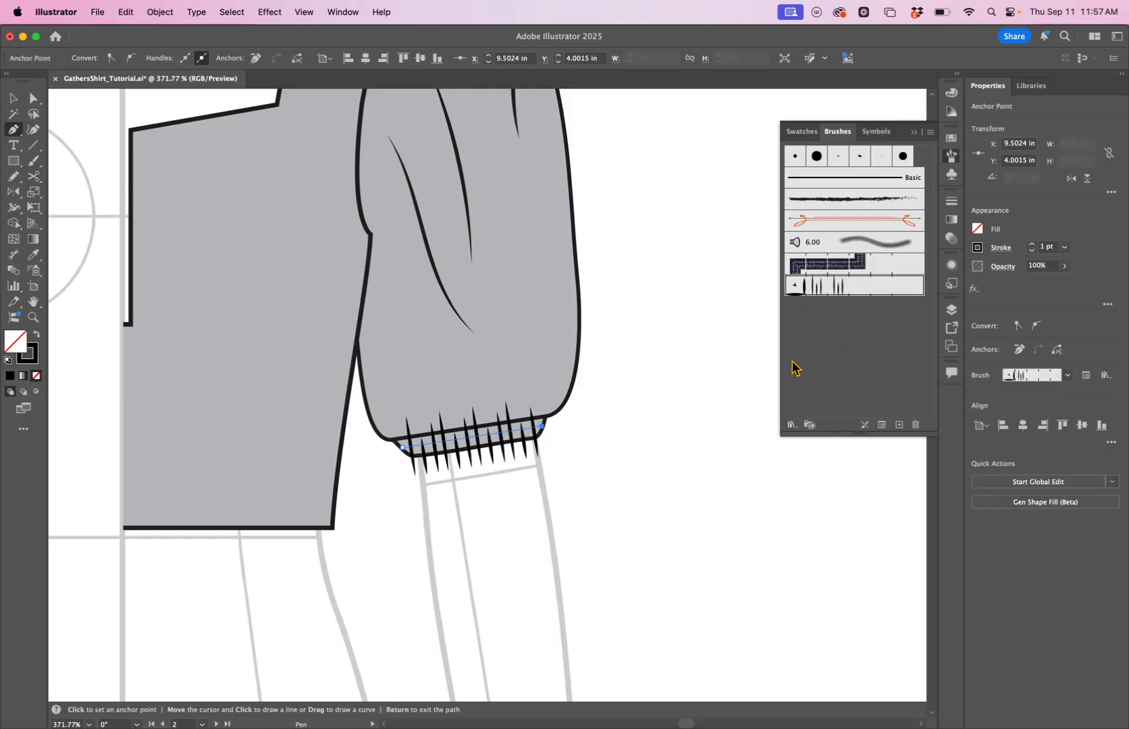
pyautogui.doubleClick(825, 289)
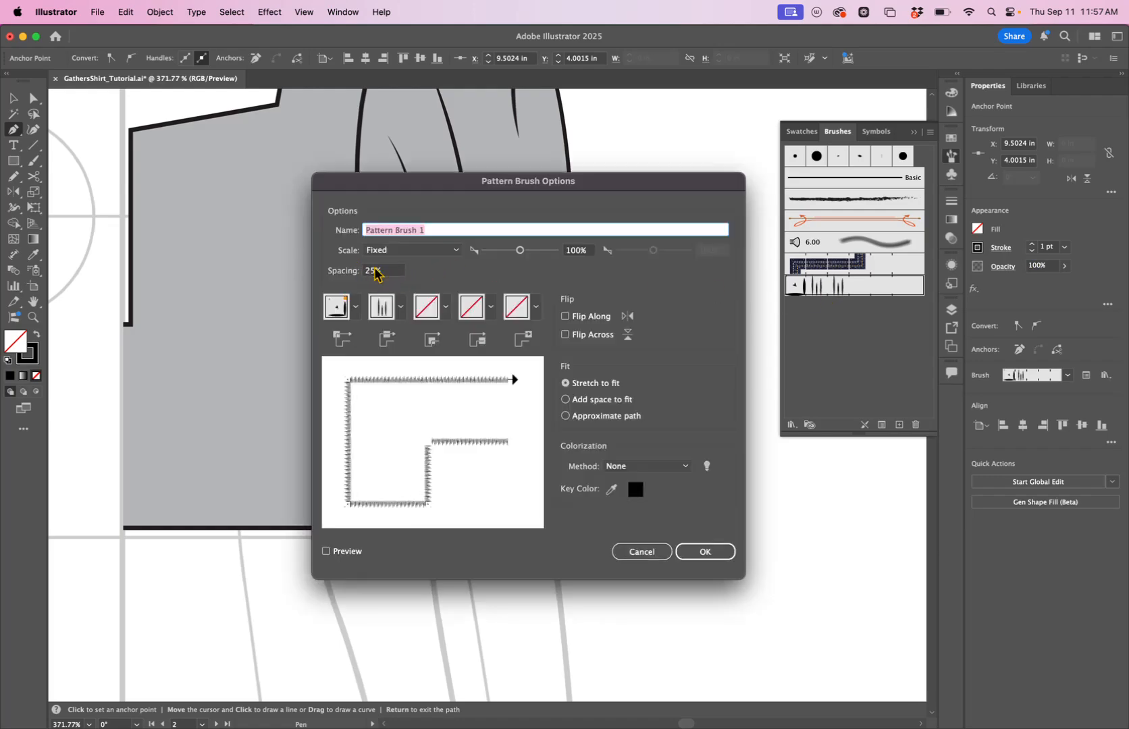
pyautogui.click(730, 552)
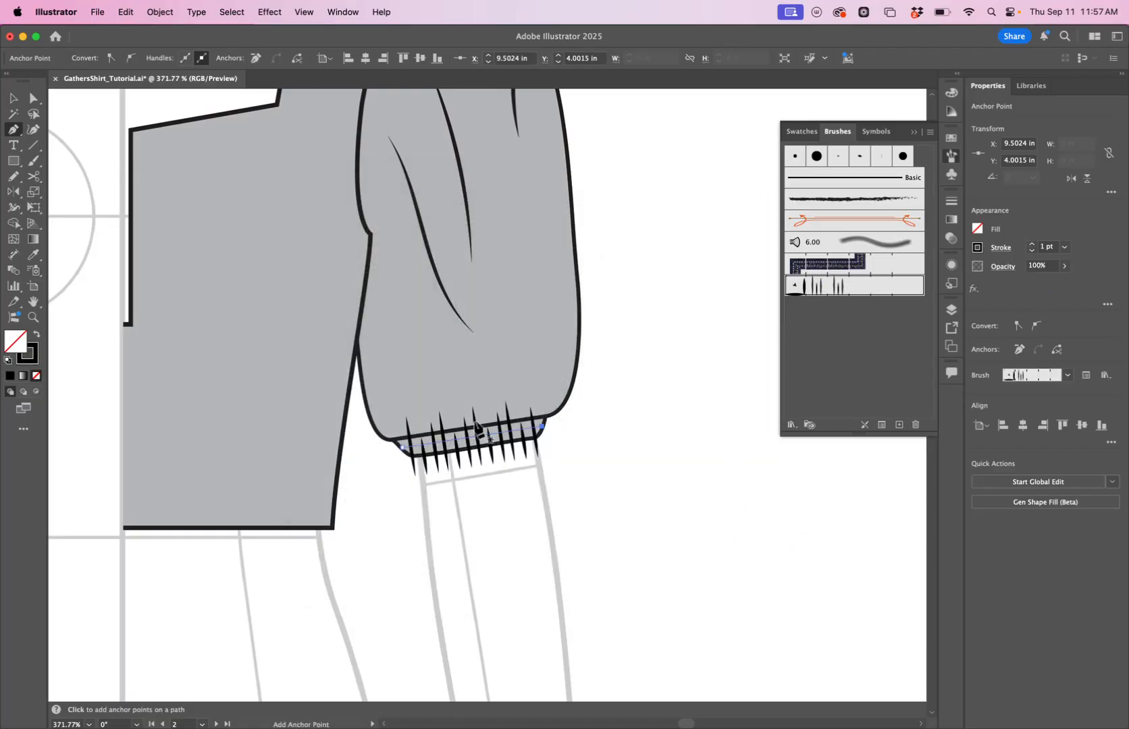
pyautogui.click(1032, 252)
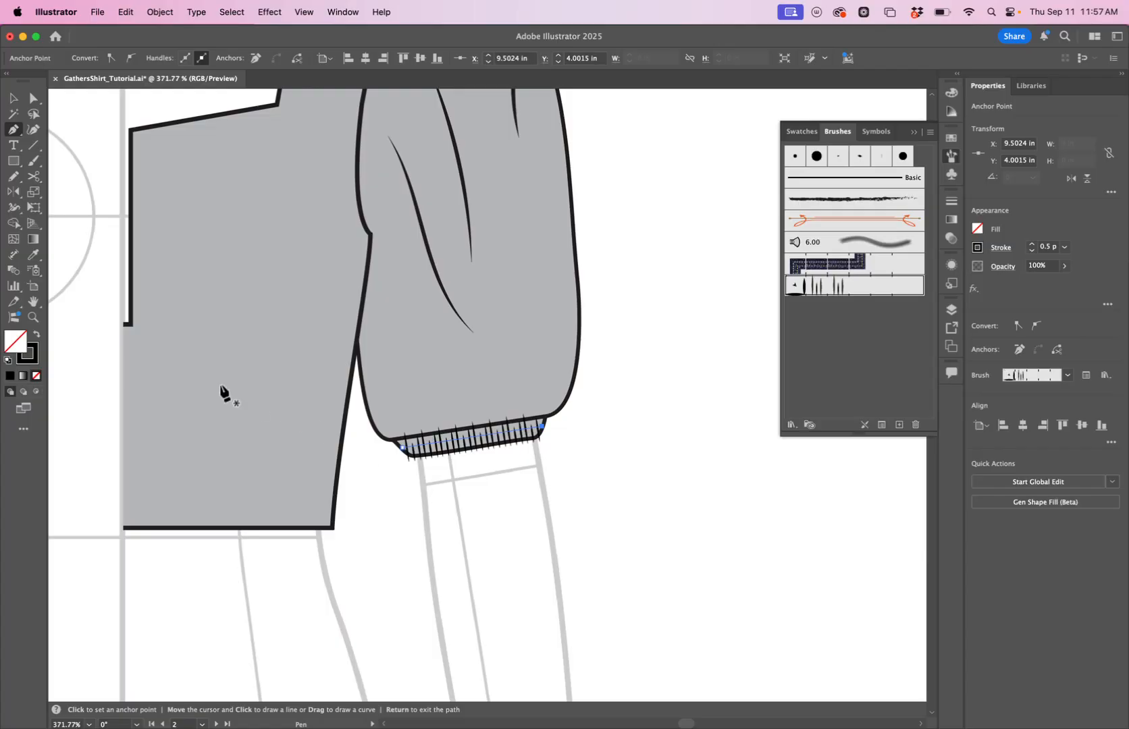
# Select the elliptical set of lines and make it into Pattern Brush 2 with spacing set to 25%.
pyautogui.click(32, 317)
pyautogui.moveTo(313, 368); pyautogui.dragTo(122, 431)
pyautogui.moveTo(314, 459); pyautogui.dragTo(491, 463)
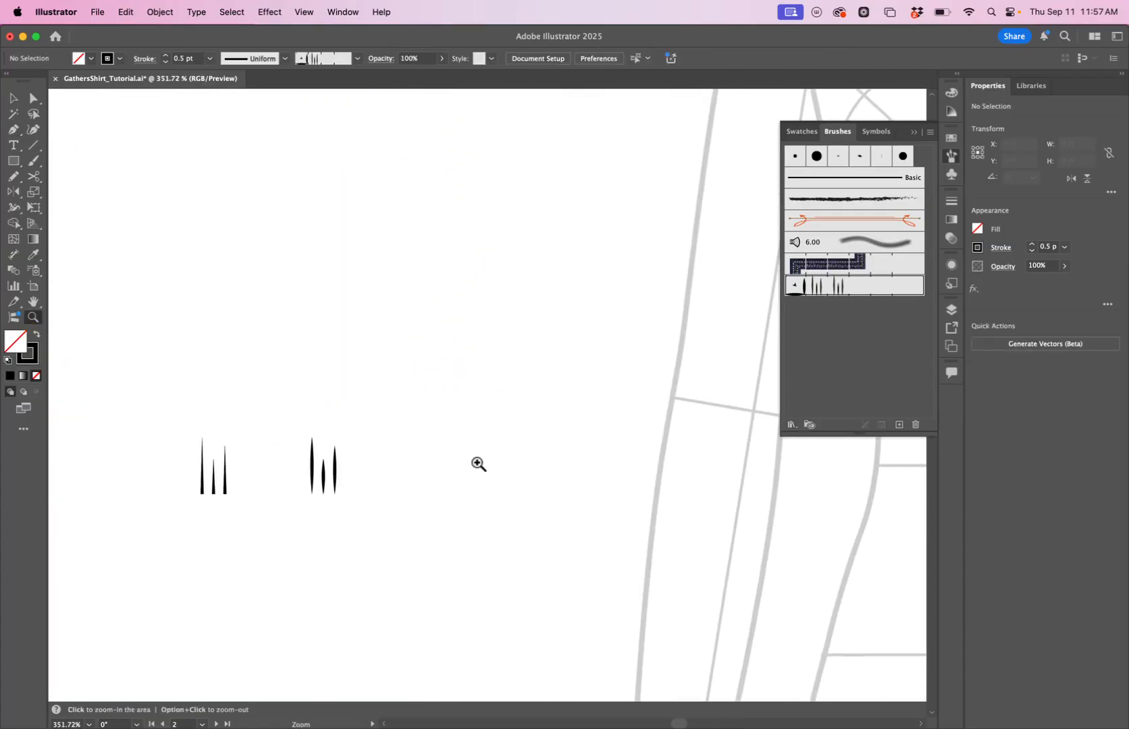
pyautogui.press('v')
pyautogui.moveTo(294, 400); pyautogui.dragTo(378, 510)
pyautogui.moveTo(323, 436); pyautogui.dragTo(385, 532)
pyautogui.click(470, 500)
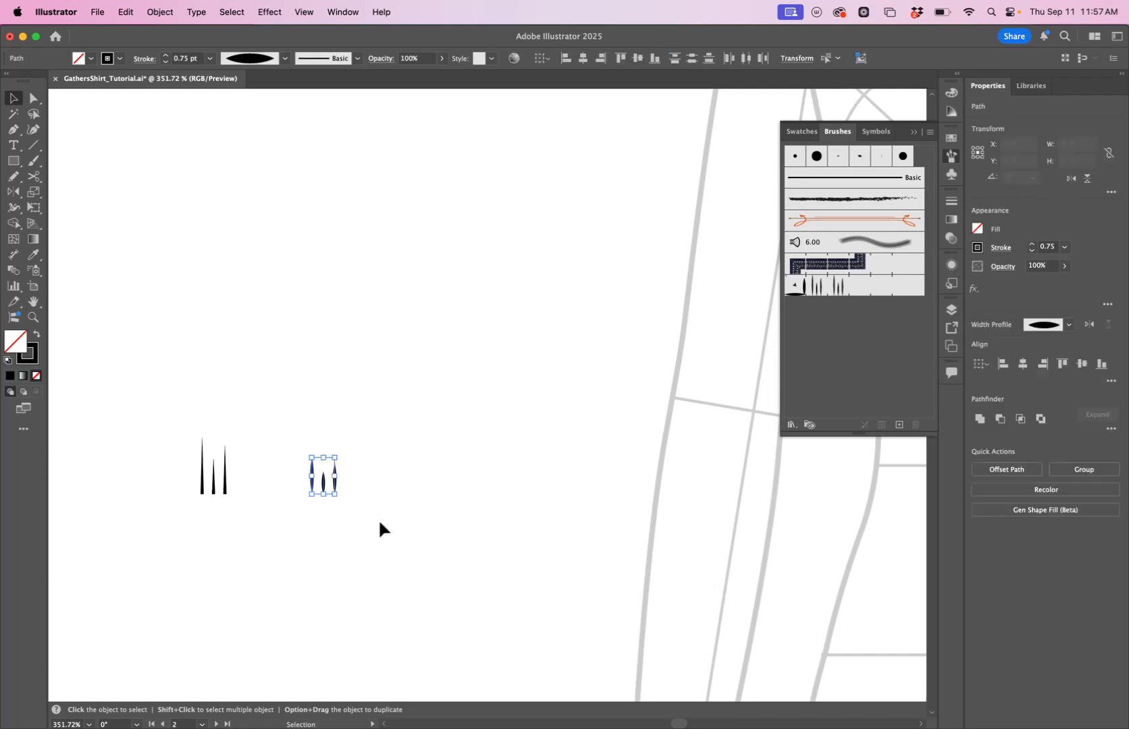
pyautogui.click(898, 426)
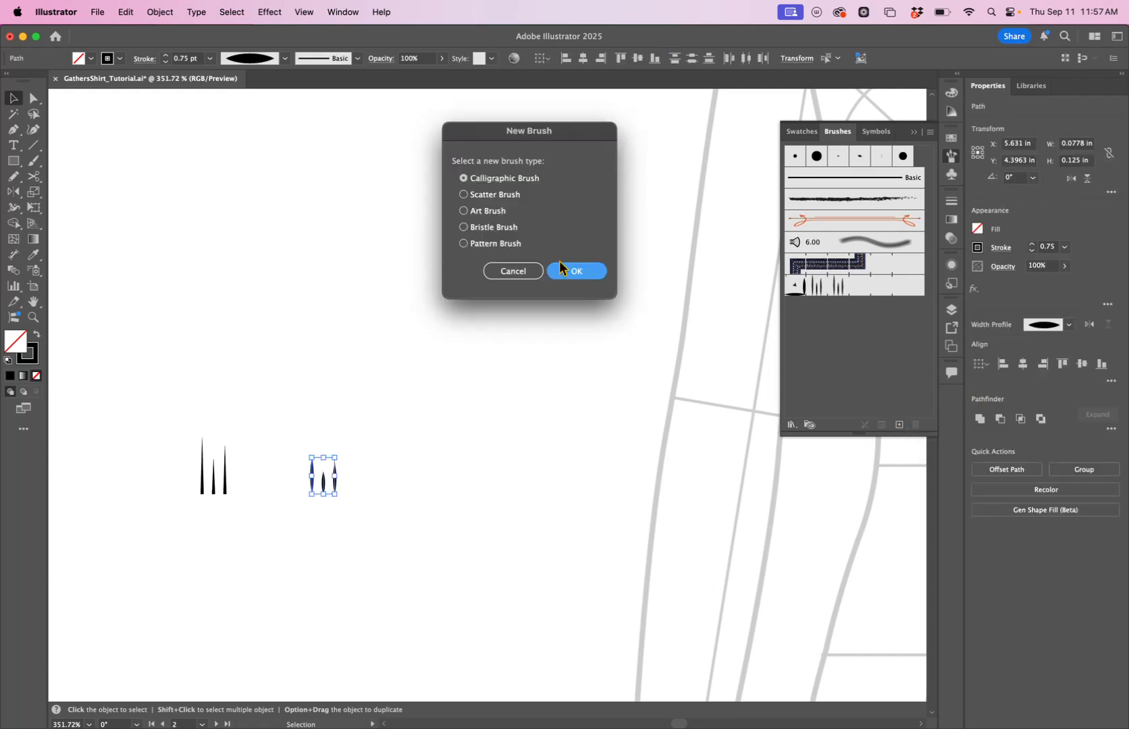
pyautogui.click(512, 245)
pyautogui.click(596, 274)
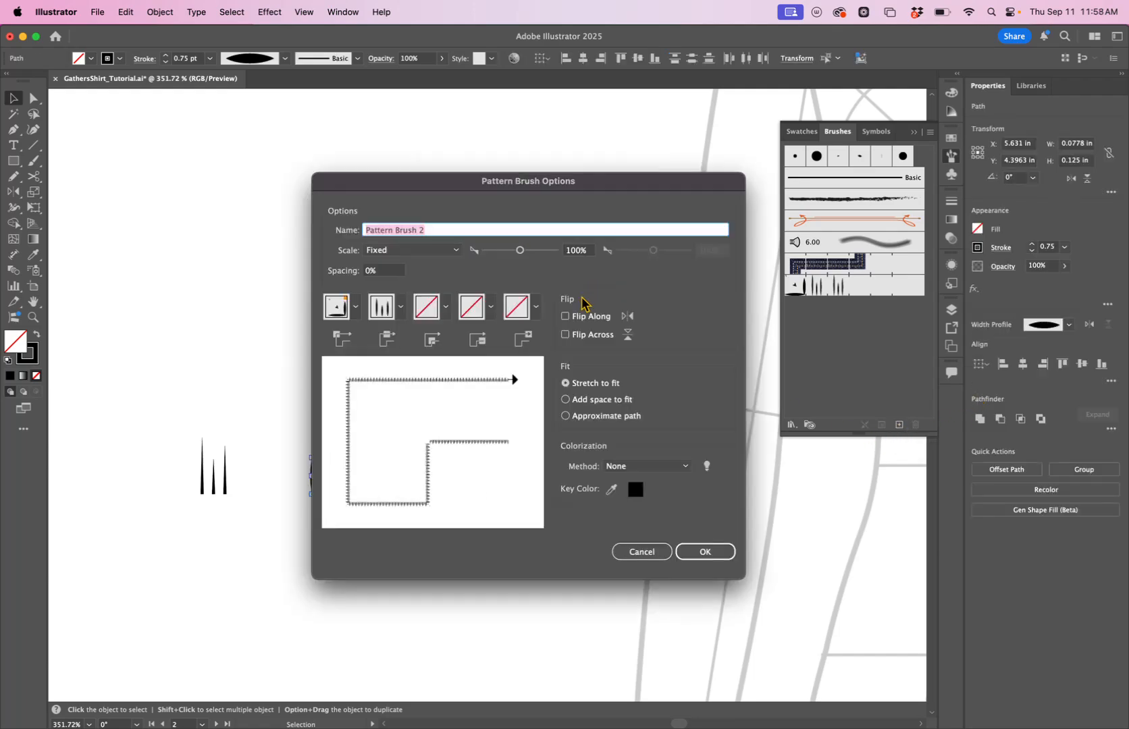
pyautogui.click(392, 273)
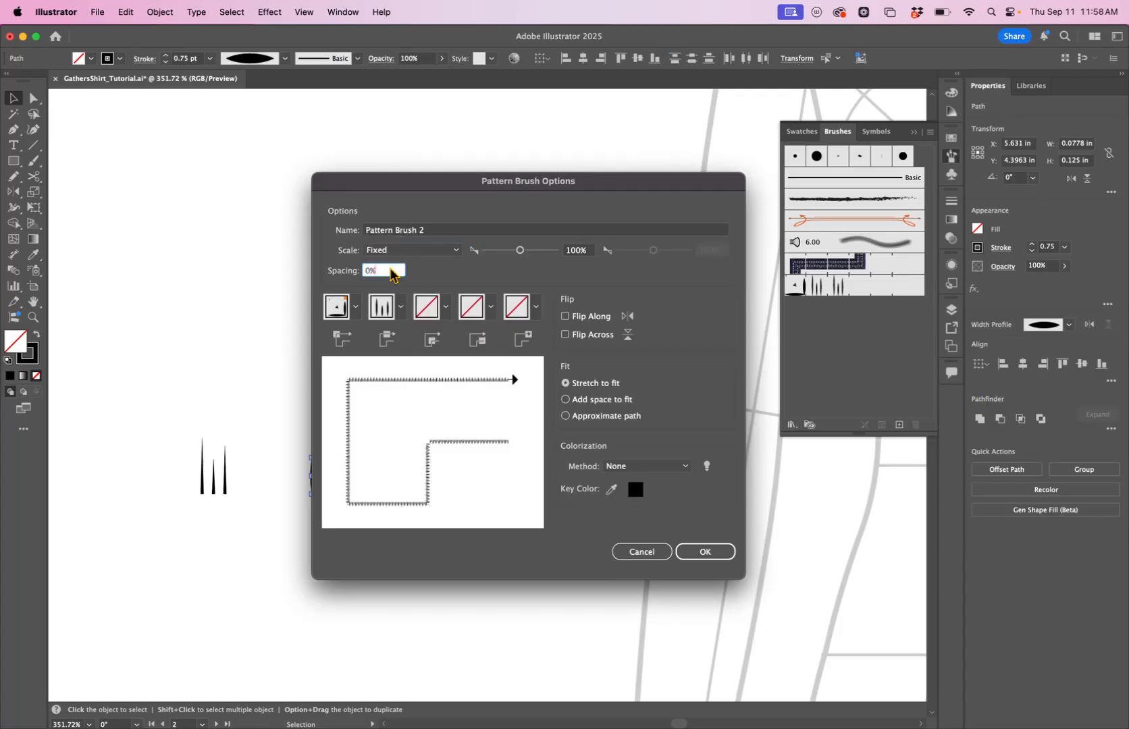
pyautogui.write('25')
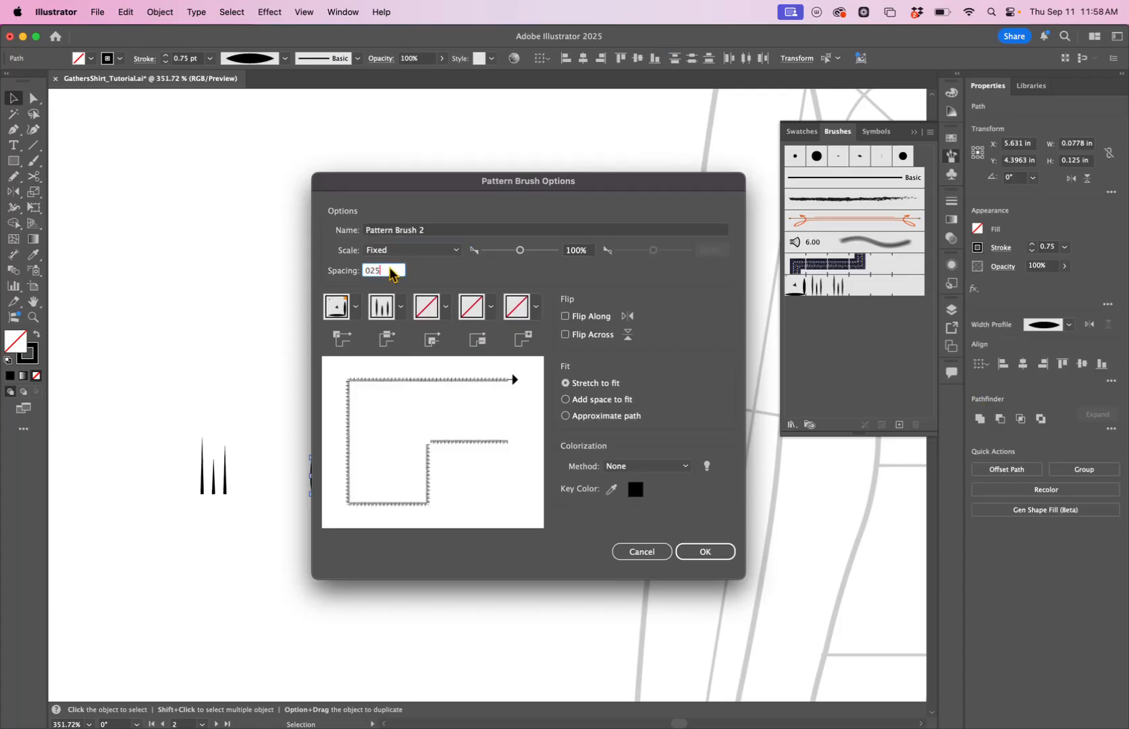
pyautogui.click(695, 550)
# Draw a line across the cuff with the Pen tool, apply Pattern Brush 2 and set the stroke to 0.5 pt.
pyautogui.moveTo(694, 487); pyautogui.dragTo(0, 530)
pyautogui.click(14, 129)
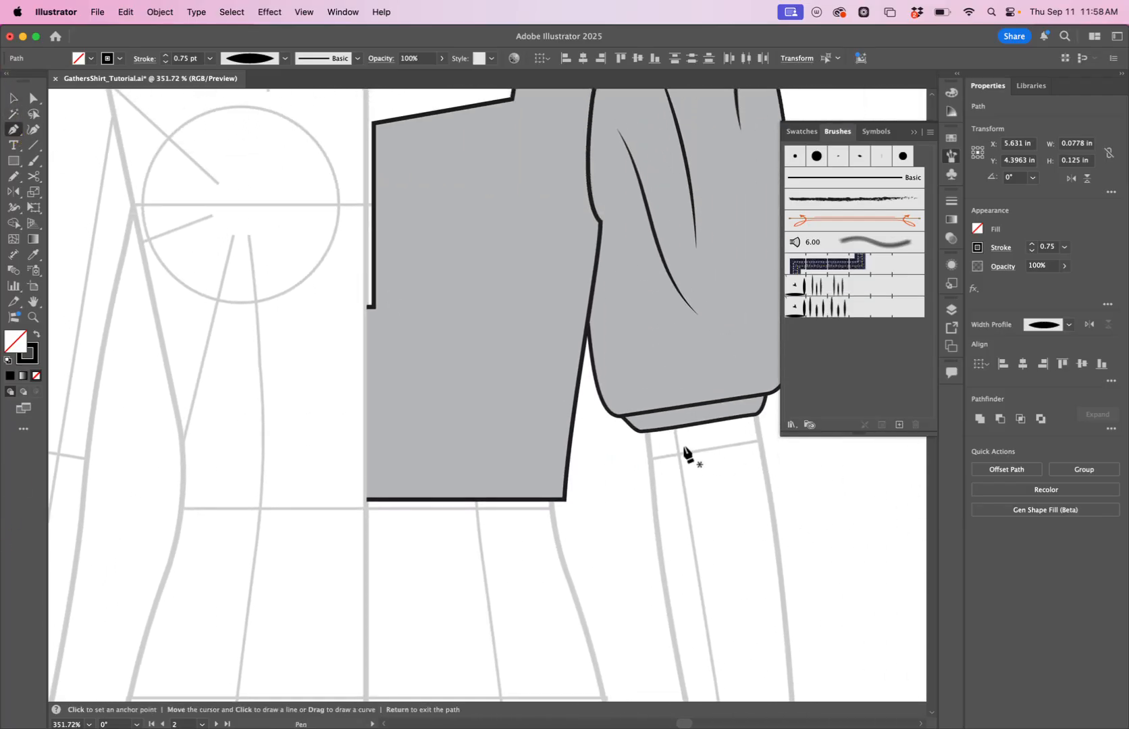
pyautogui.click(632, 424)
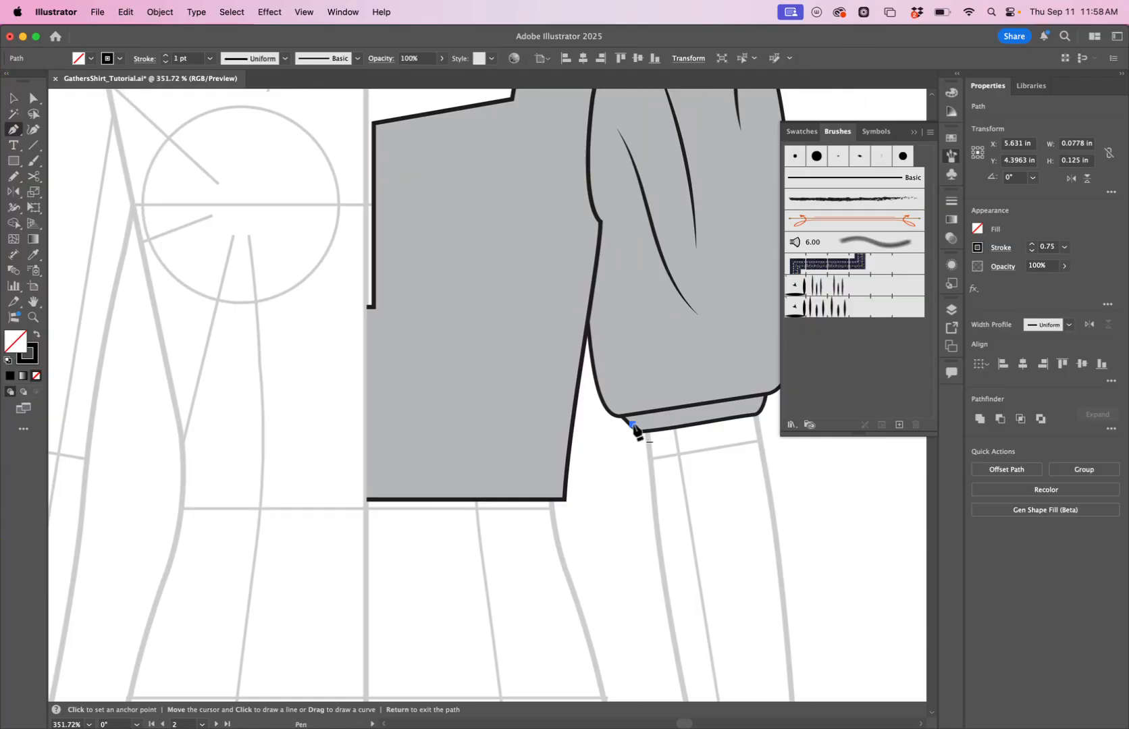
pyautogui.click(761, 404)
pyautogui.click(824, 308)
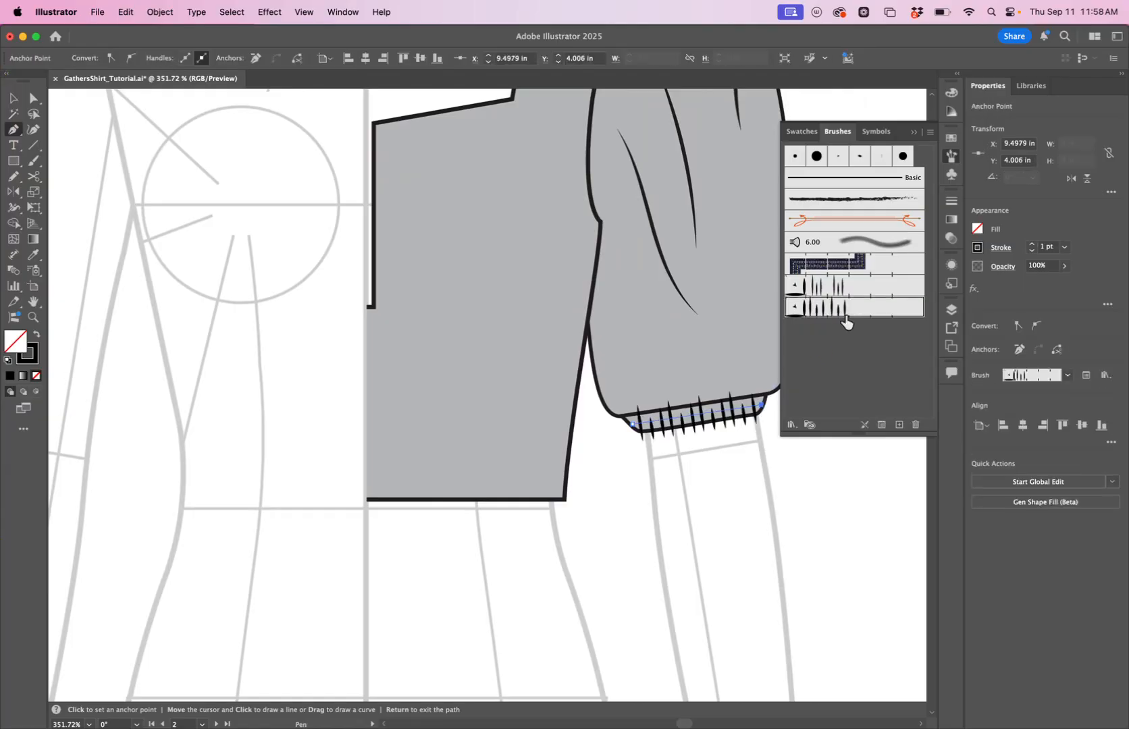
pyautogui.click(1032, 251)
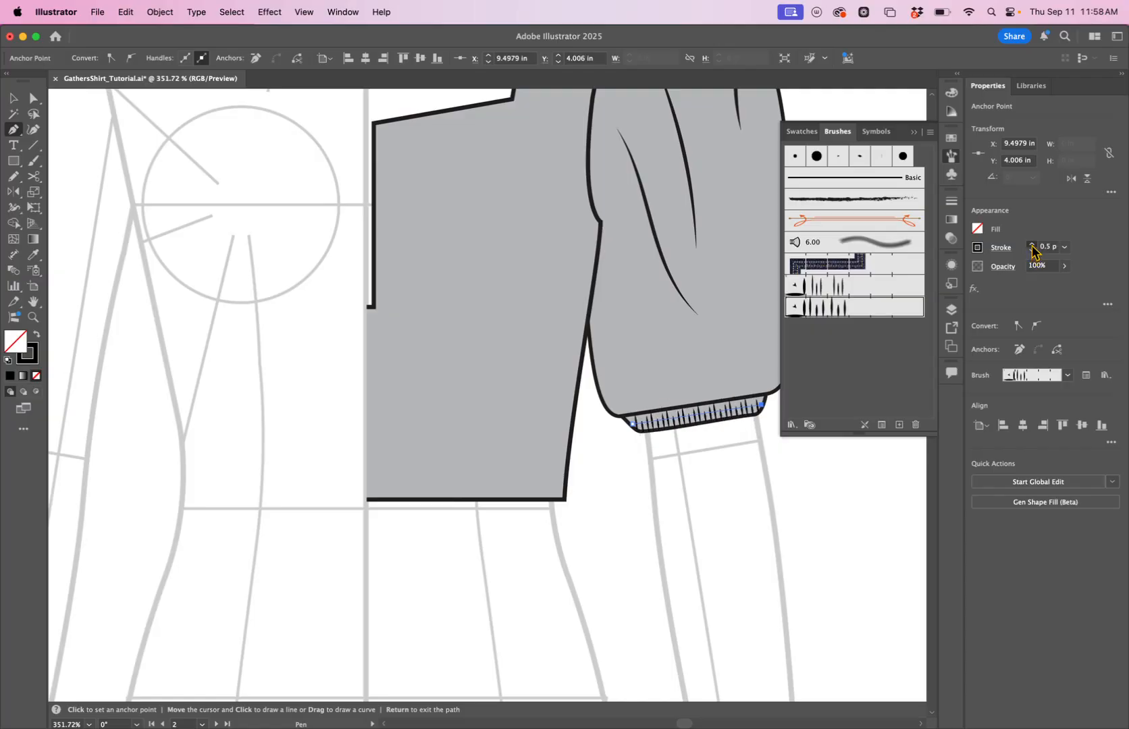
# Nudge the cuff line's end anchors with Direct Selection, then delete the line.
pyautogui.moveTo(800, 538); pyautogui.dragTo(612, 600)
pyautogui.press('v')
pyautogui.press('z')
pyautogui.moveTo(514, 476); pyautogui.dragTo(701, 423)
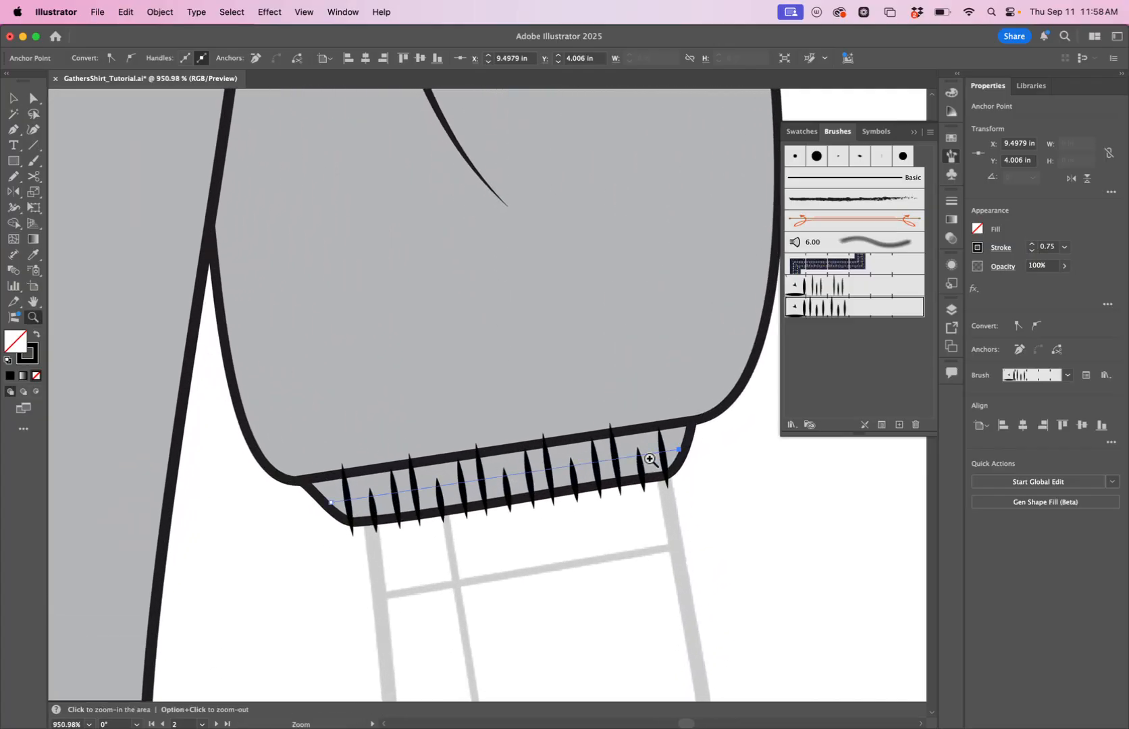
pyautogui.press('a')
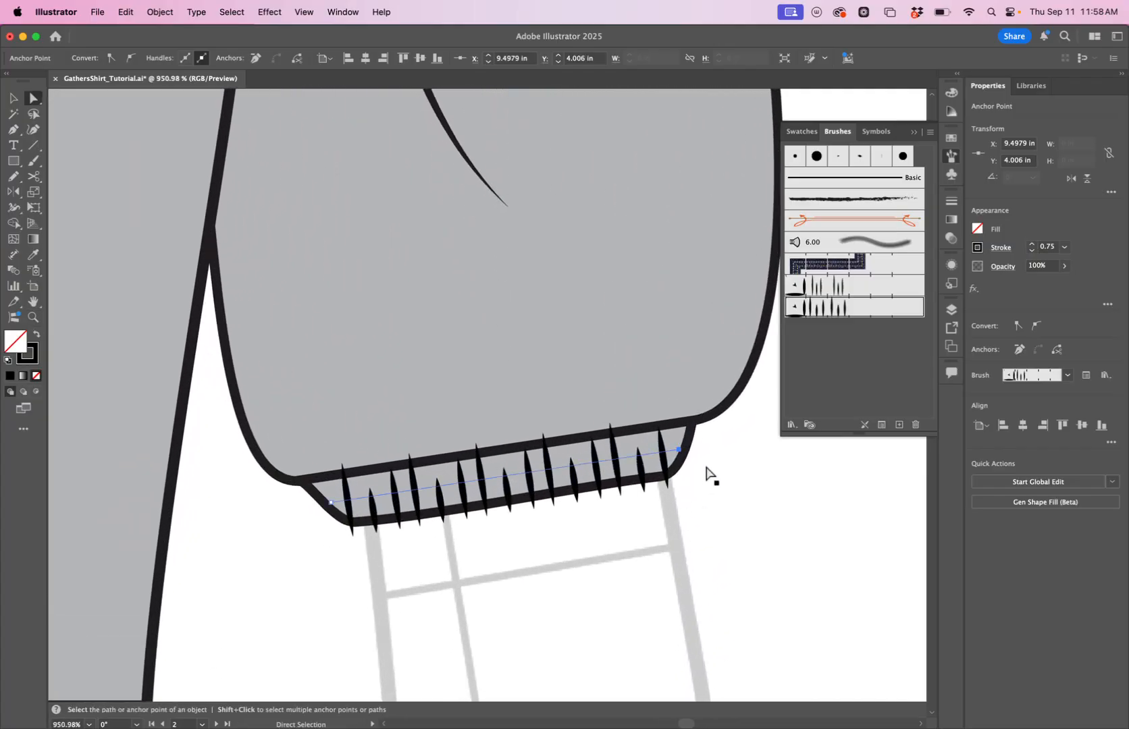
pyautogui.click(698, 459)
pyautogui.click(680, 445)
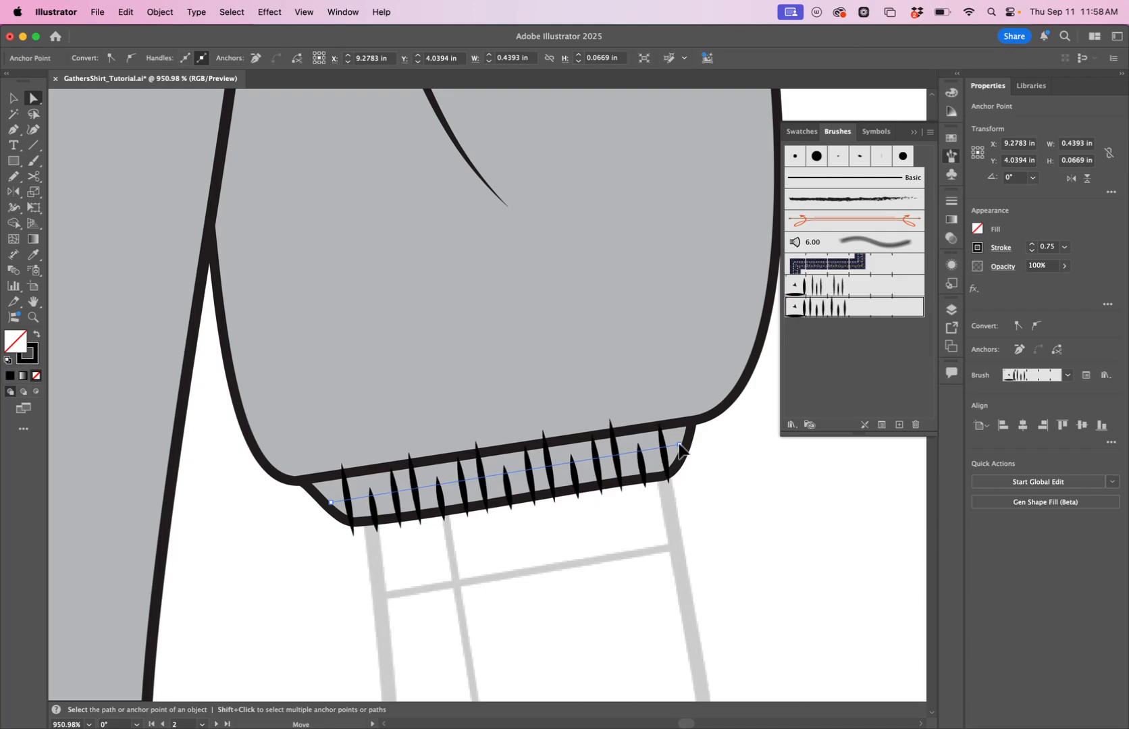
pyautogui.moveTo(680, 442); pyautogui.dragTo(680, 441)
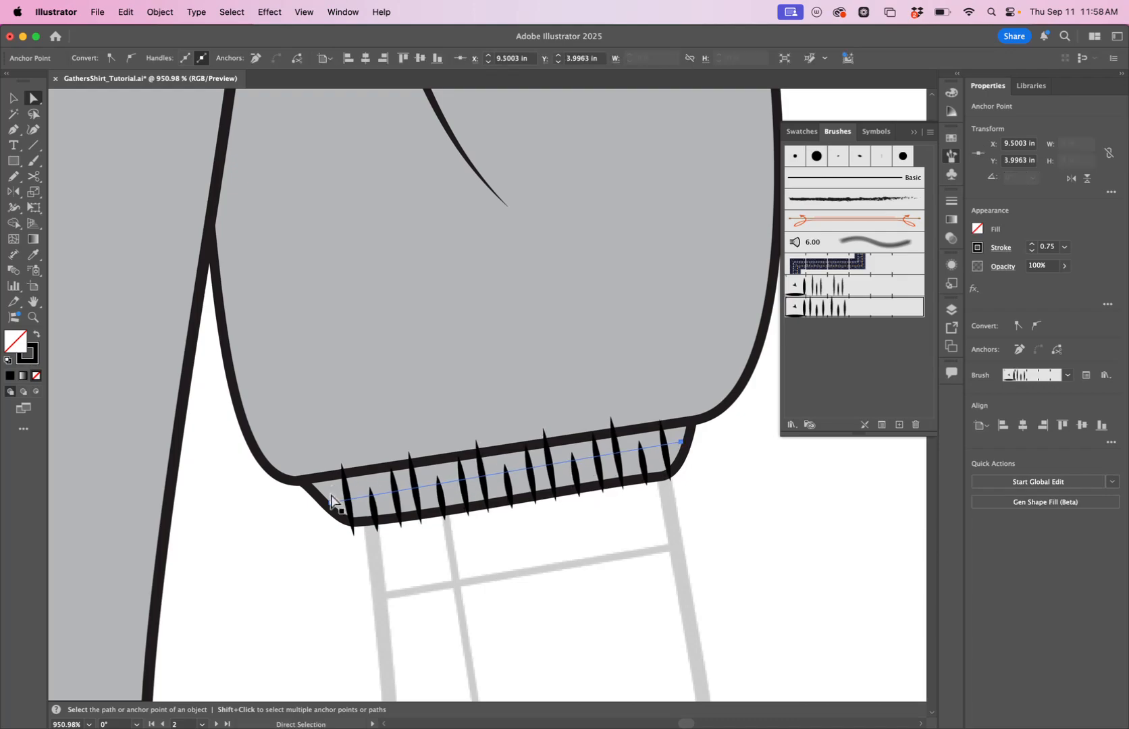
pyautogui.moveTo(330, 505); pyautogui.dragTo(326, 502)
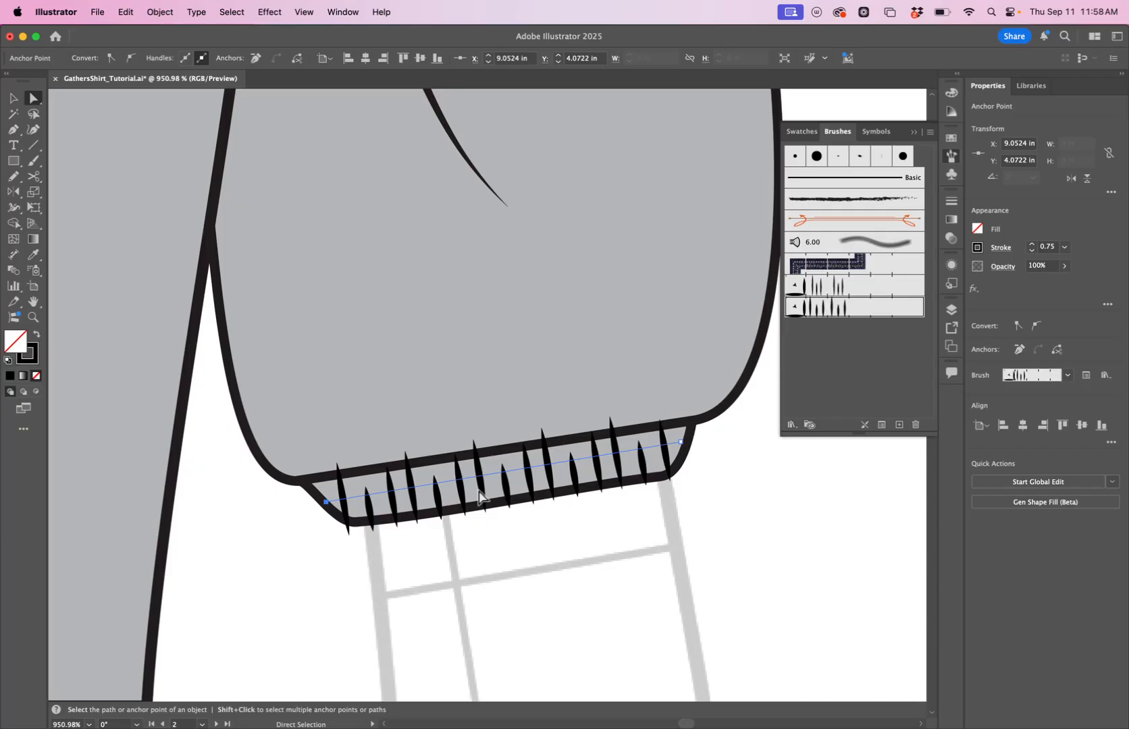
pyautogui.click(682, 444)
pyautogui.moveTo(682, 444); pyautogui.dragTo(685, 446)
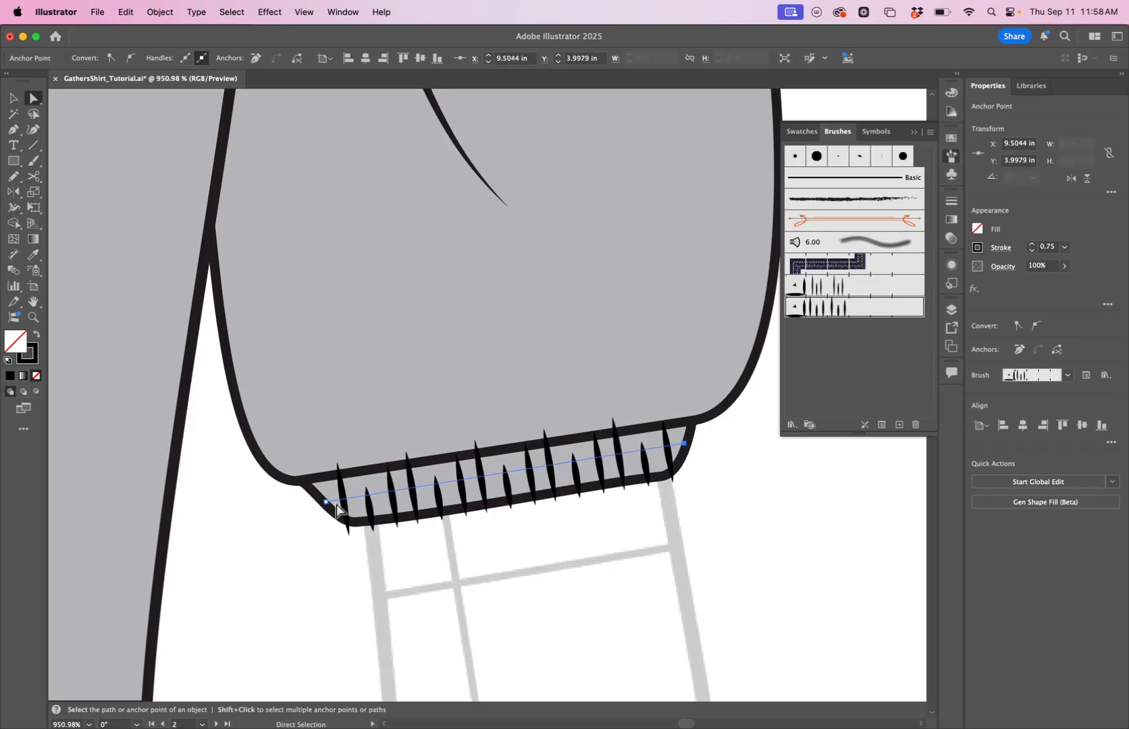
pyautogui.moveTo(325, 501); pyautogui.dragTo(320, 499)
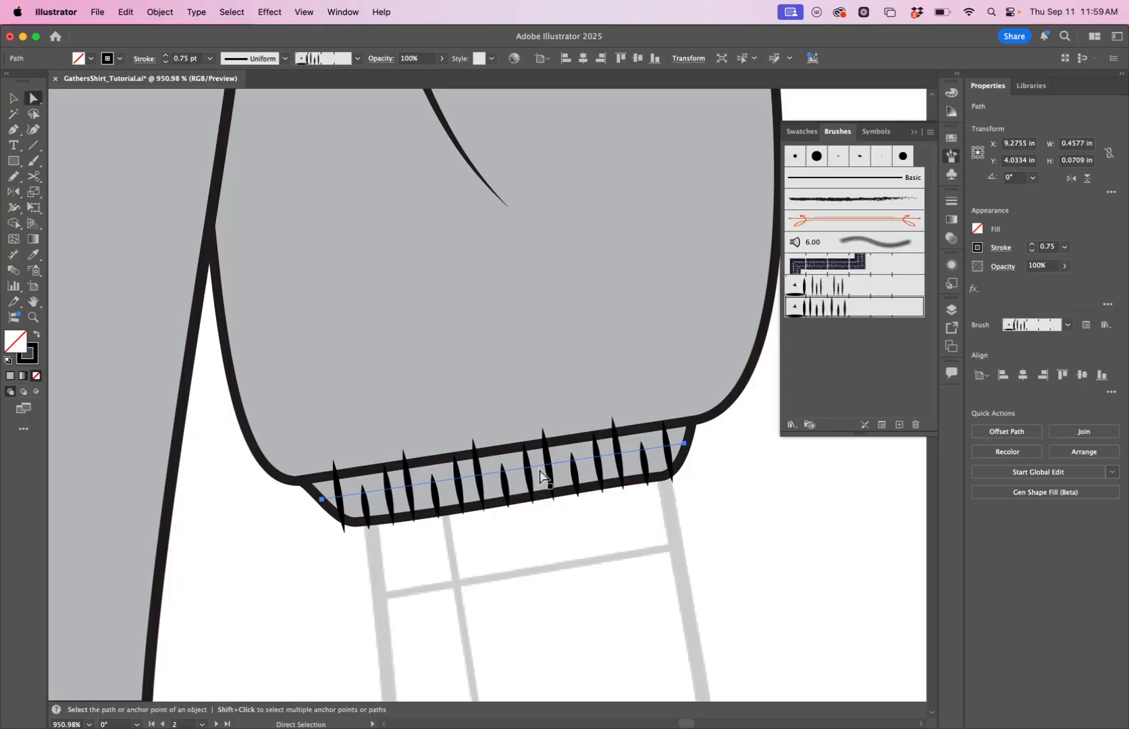
pyautogui.press('BackSpace')
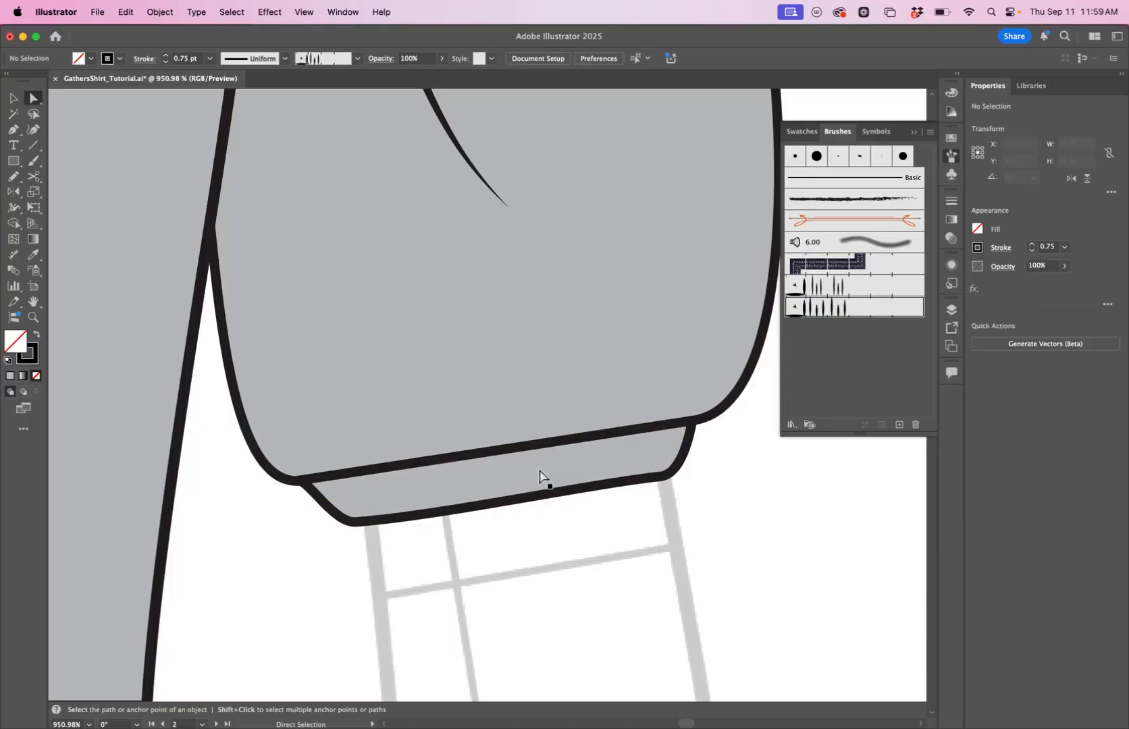
# Select the cuff shape and switch to Draw Inside mode.
pyautogui.scroll(-1, 540, 476)
pyautogui.press('v')
pyautogui.click(466, 471)
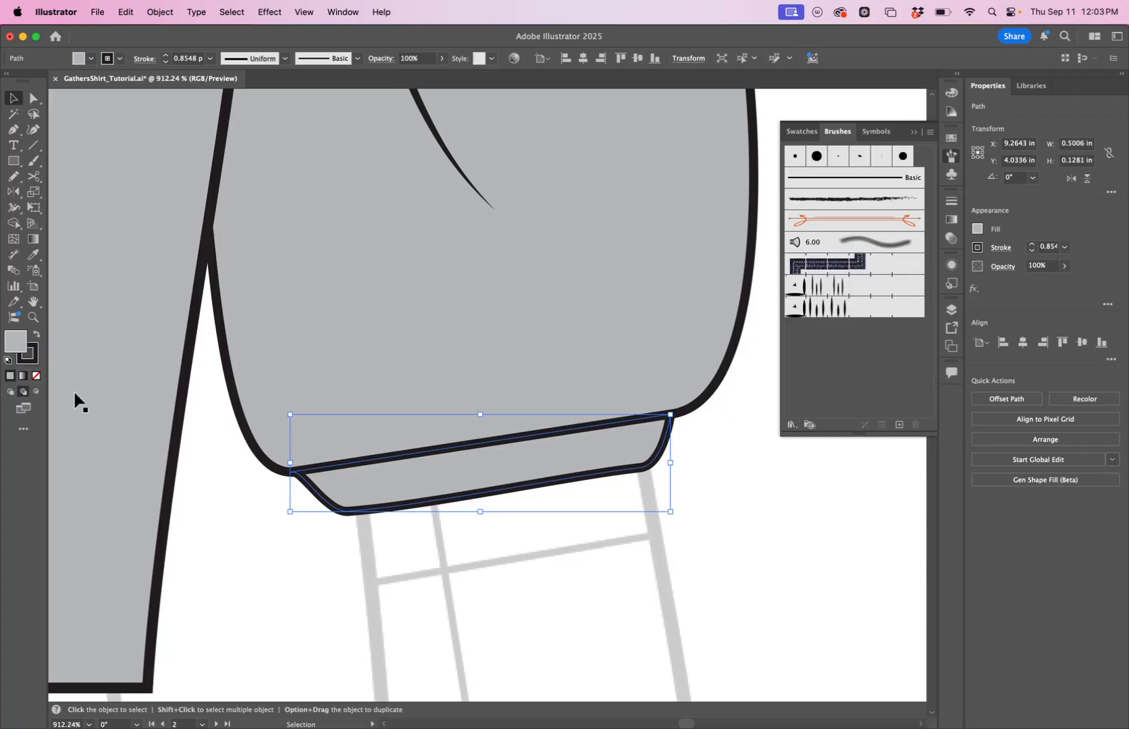
pyautogui.click(37, 392)
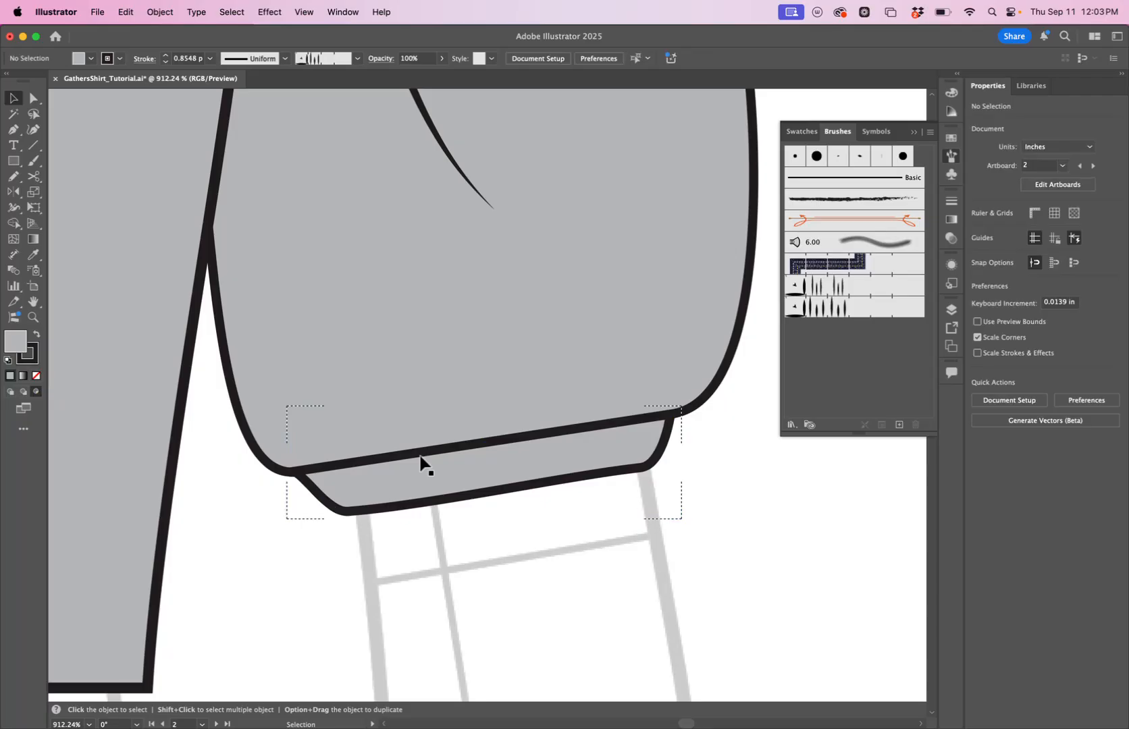
# Draw a line across the cuff inside it, apply Pattern Brush 2 with a 0.5 pt stroke, and deselect.
pyautogui.click(16, 134)
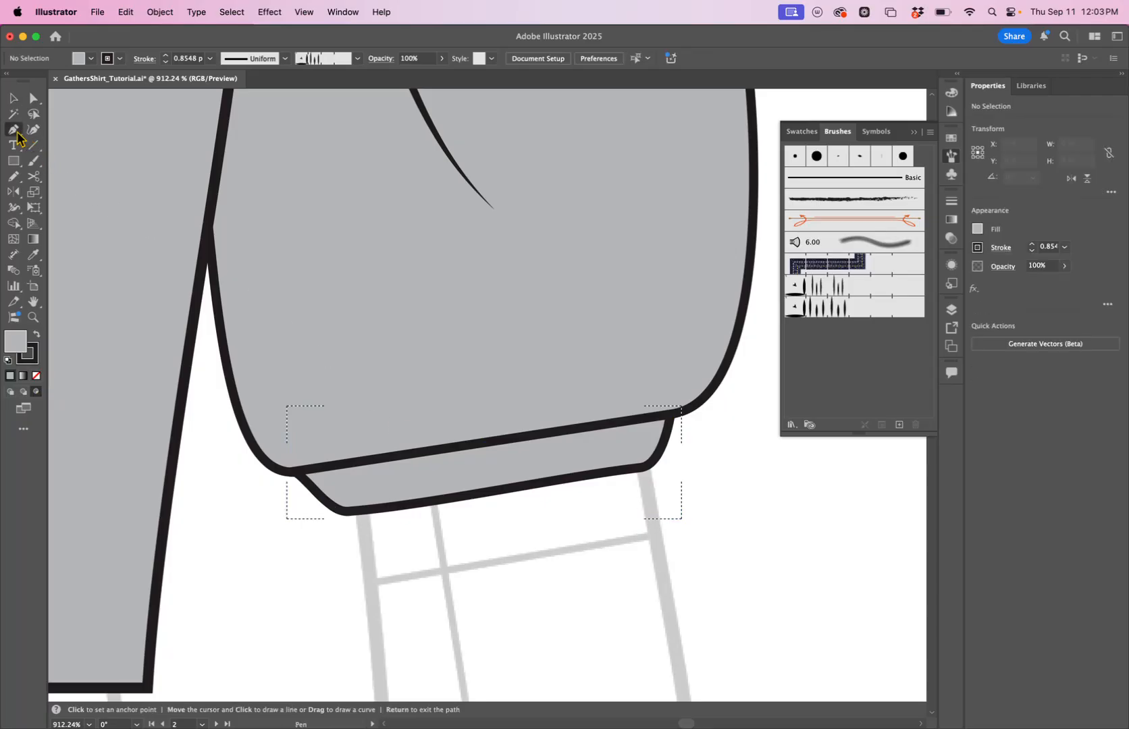
pyautogui.click(312, 493)
pyautogui.click(668, 439)
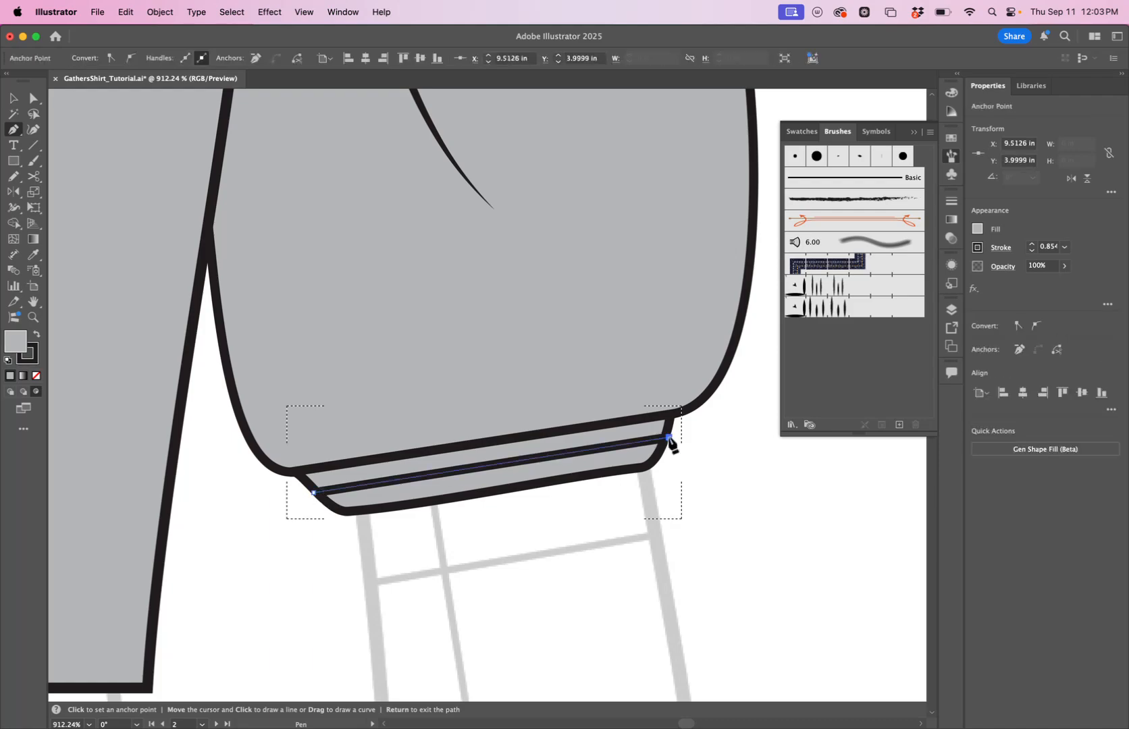
pyautogui.click(820, 311)
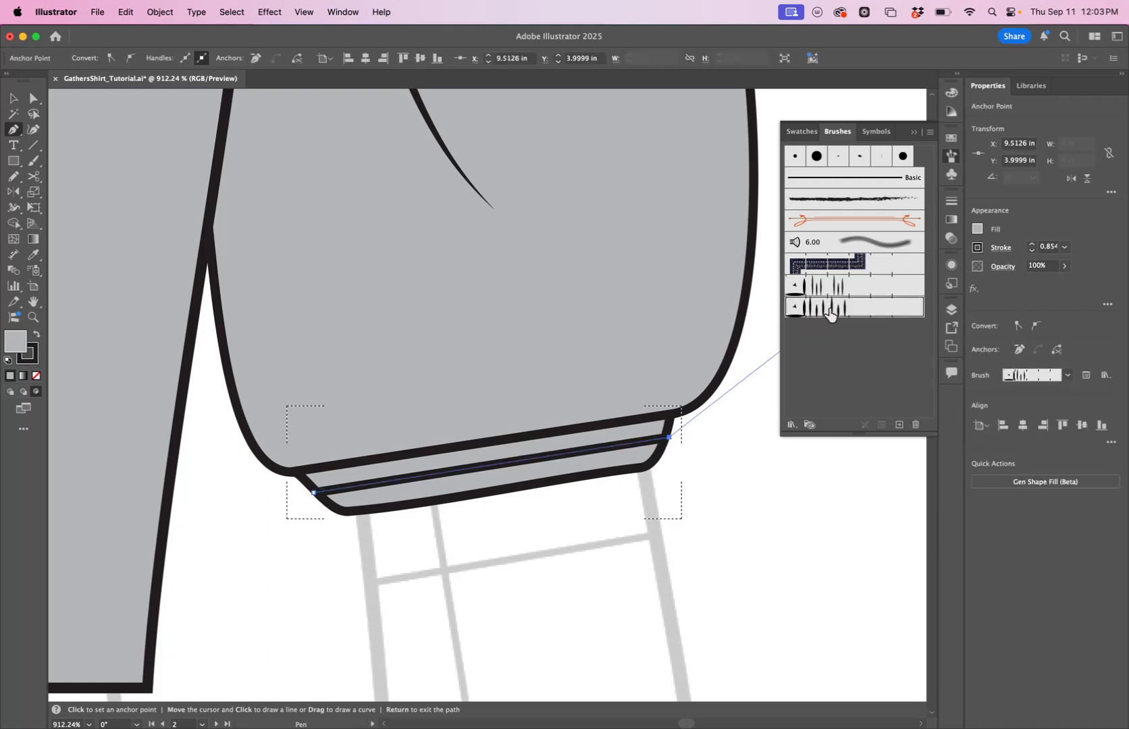
pyautogui.click(1031, 250)
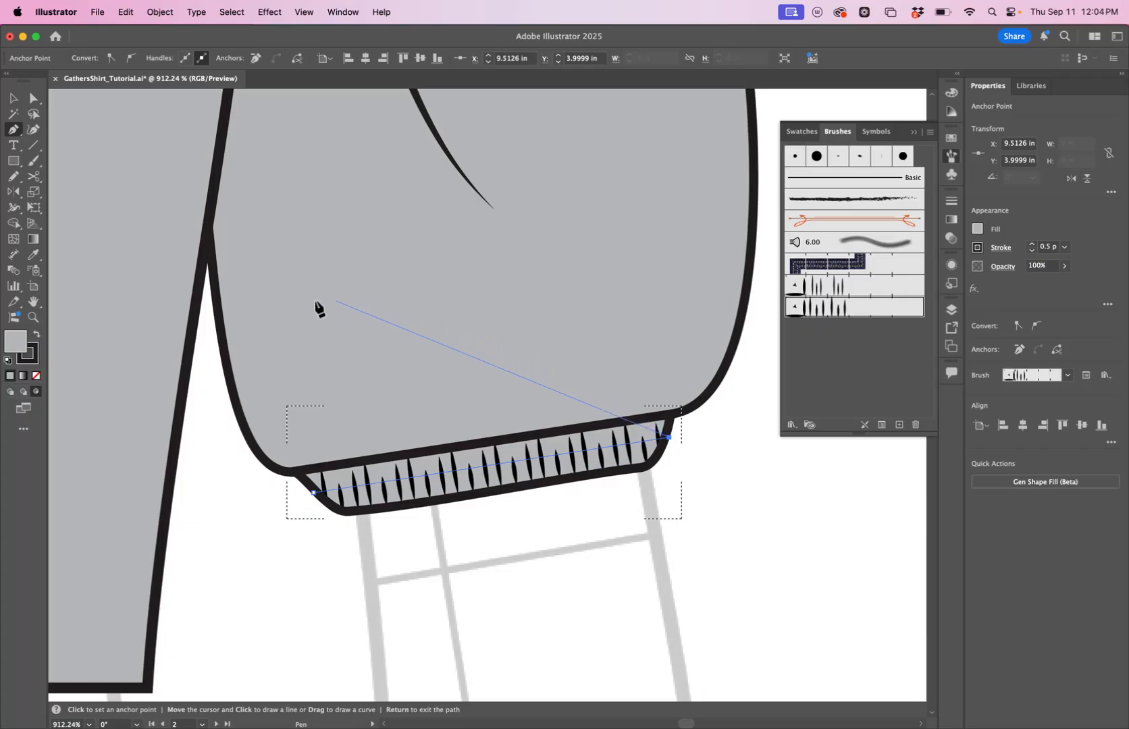
pyautogui.click(12, 101)
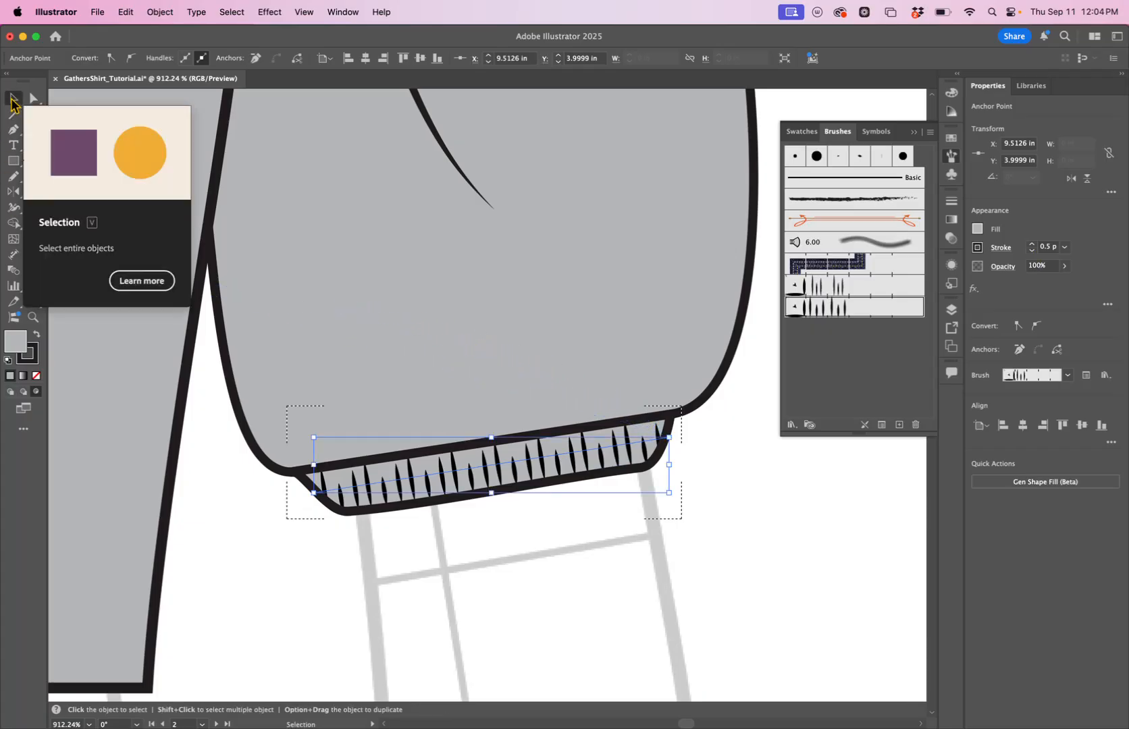
pyautogui.click(755, 497)
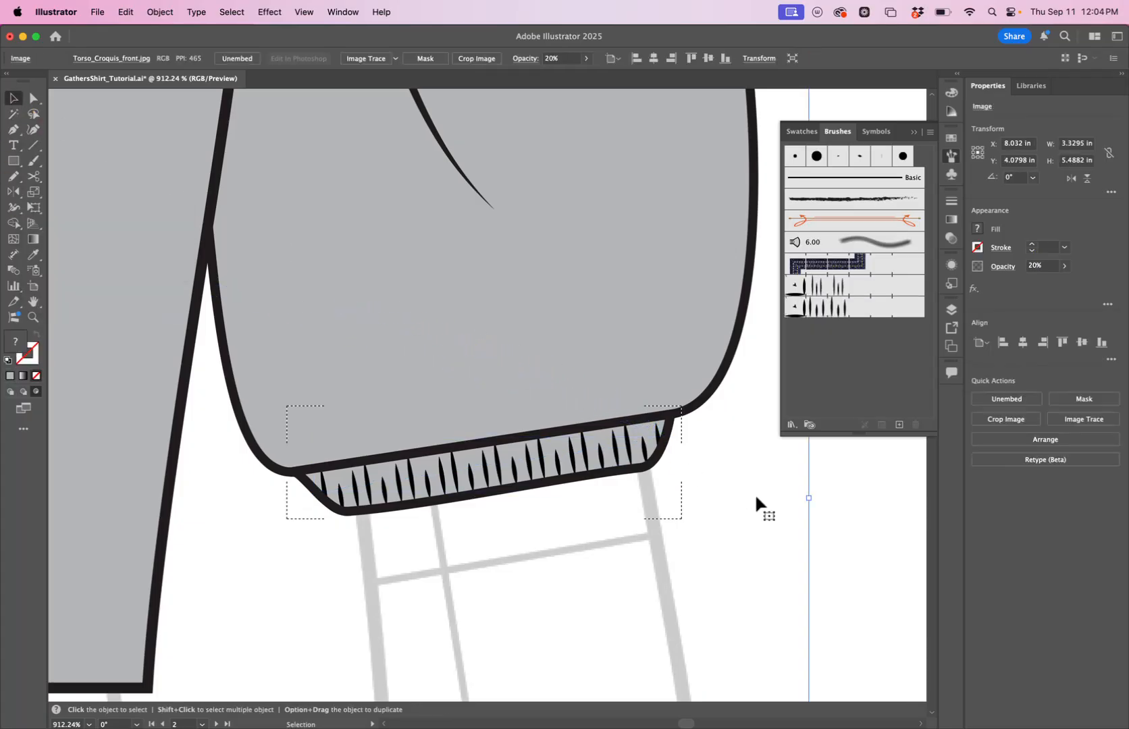
pyautogui.click(843, 508)
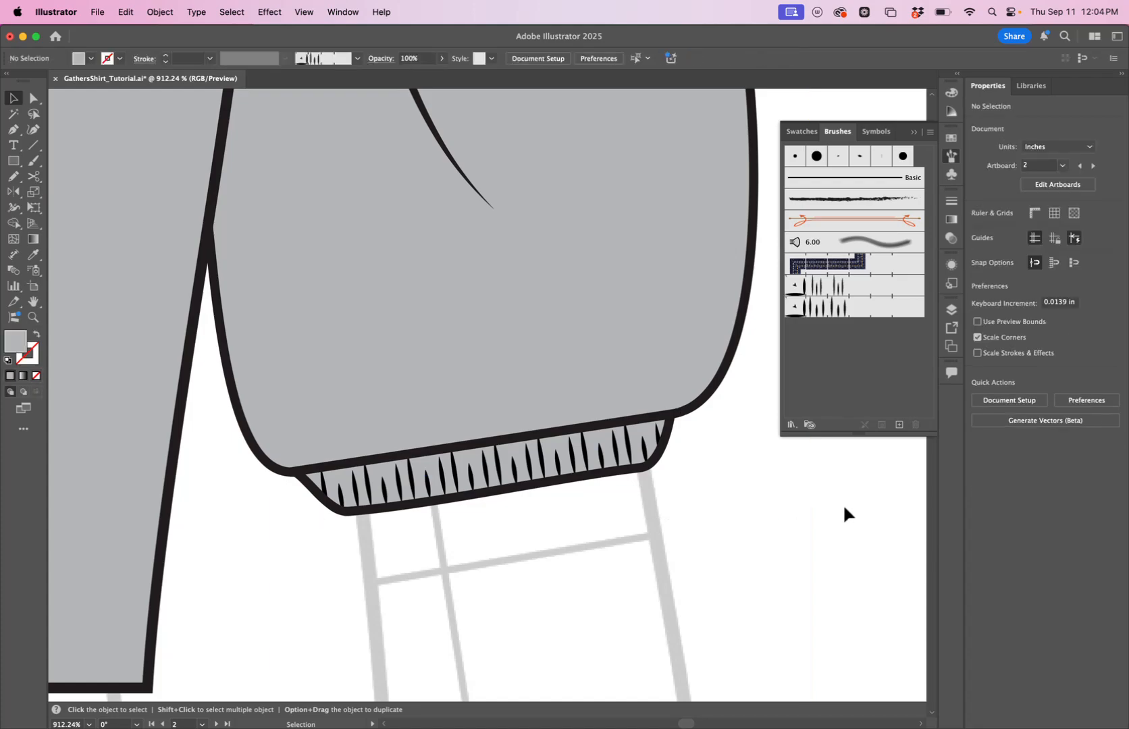
# Zoom in to examine the elastic gathers on the cuff.
pyautogui.press('z')
pyautogui.moveTo(617, 430); pyautogui.dragTo(362, 562)
pyautogui.moveTo(545, 499)
pyautogui.mouseDown()
pyautogui.moveTo(736, 420)
pyautogui.moveTo(572, 564)
pyautogui.moveTo(465, 544)
pyautogui.moveTo(528, 517)
pyautogui.mouseUp()
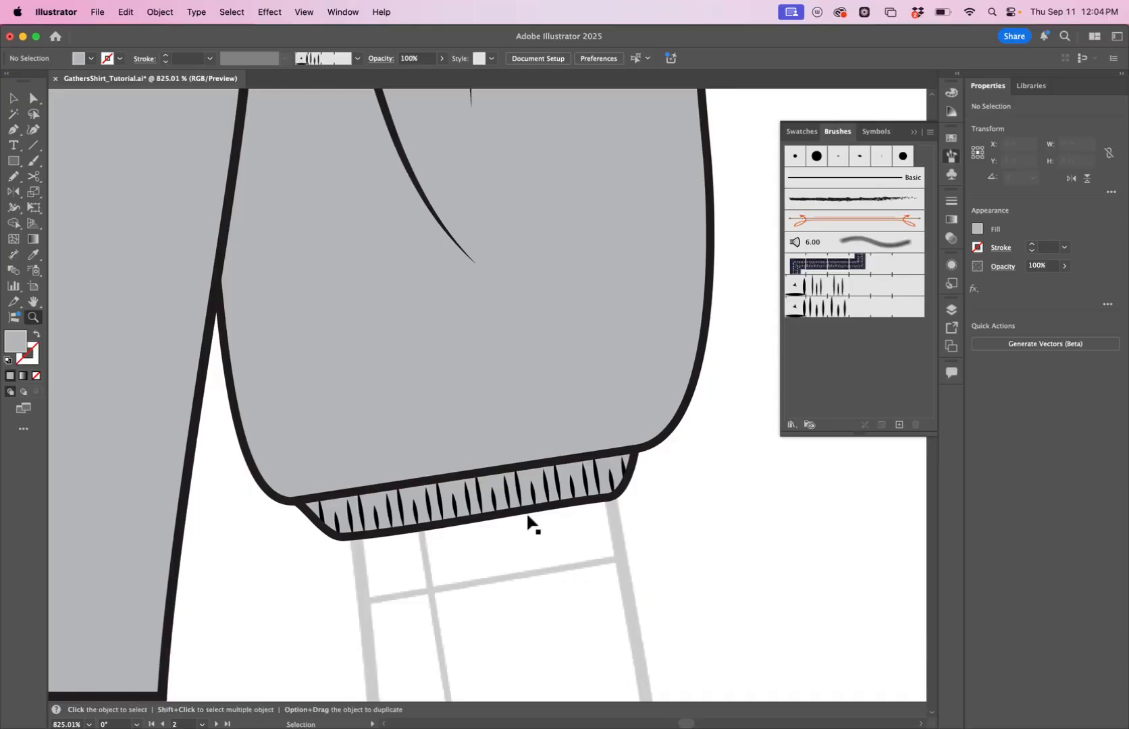
pyautogui.keyDown('super'); pyautogui.click(533, 483); pyautogui.keyUp('super')
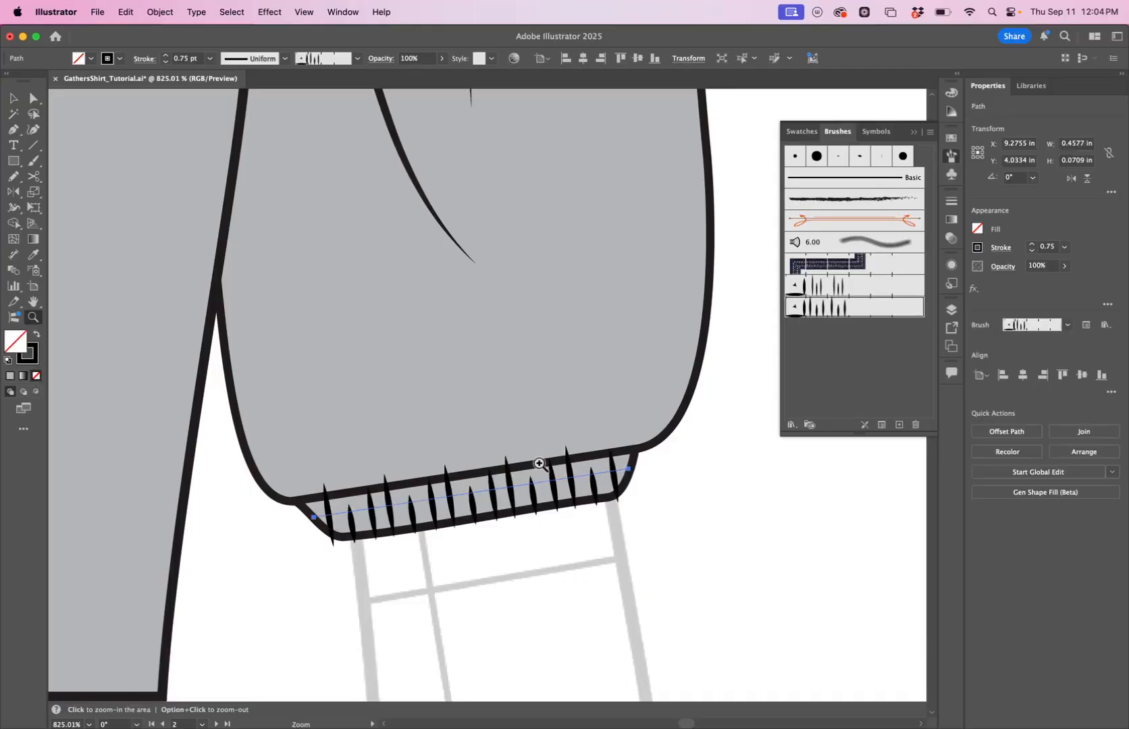
# Expand the appearance of the brushed cuff line into separate gather shapes.
pyautogui.click(1031, 251)
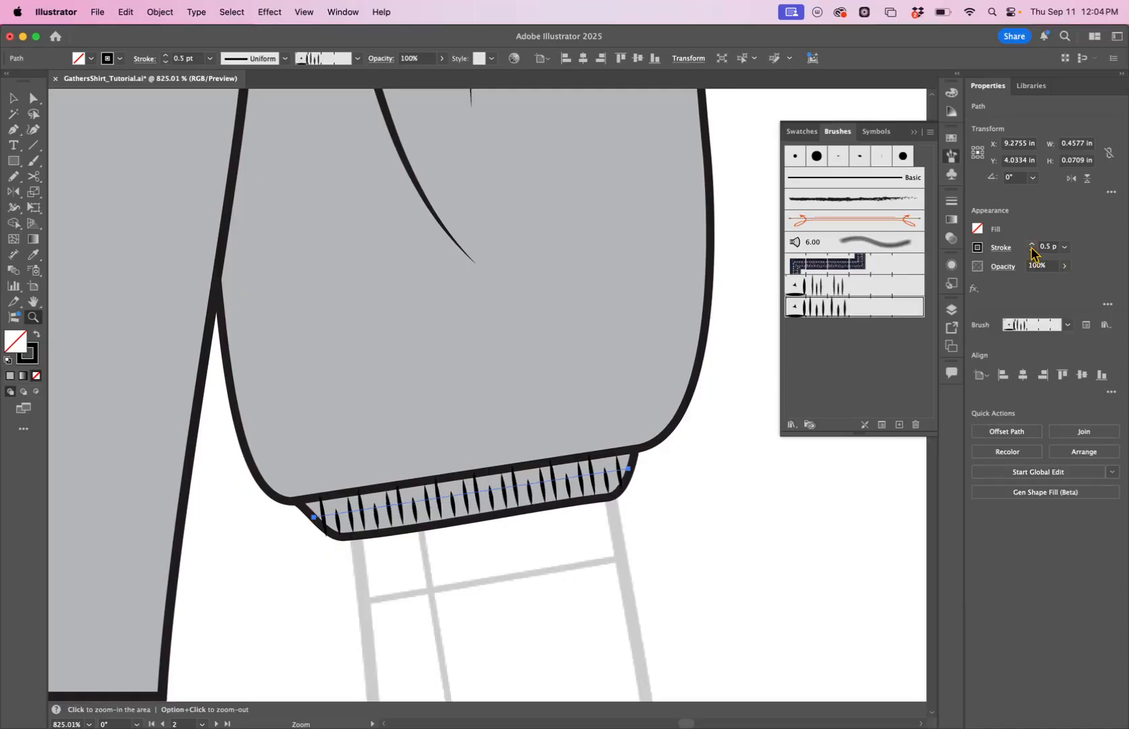
pyautogui.click(1031, 244)
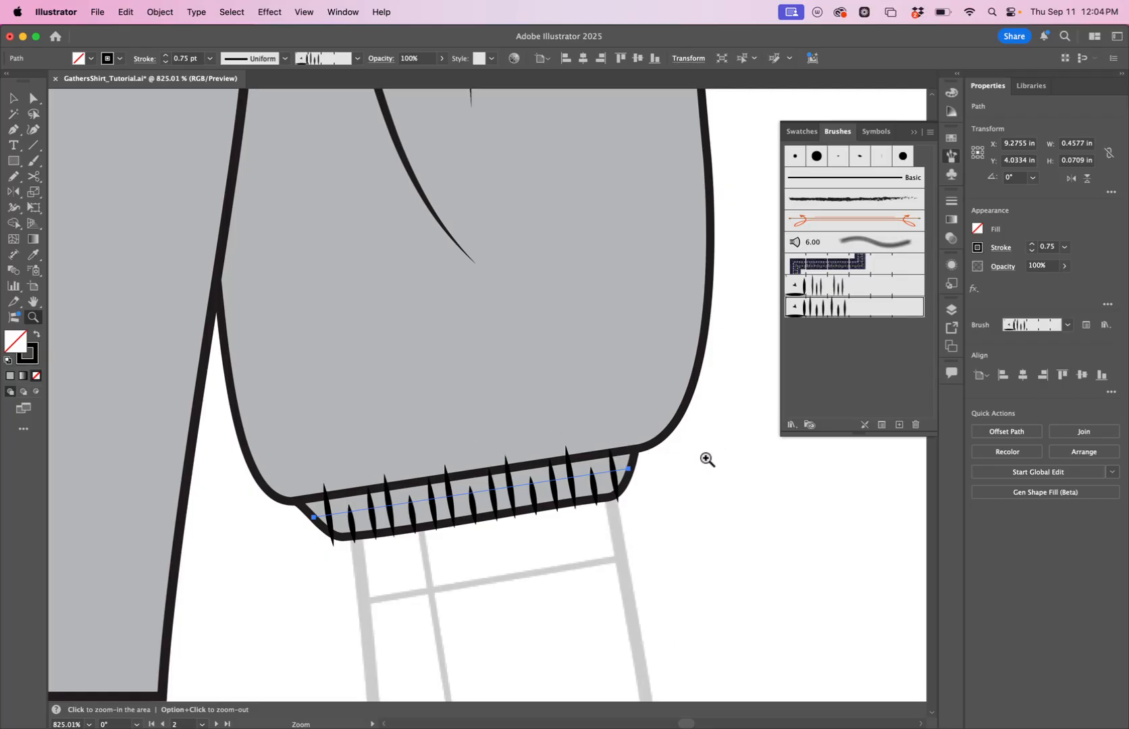
pyautogui.click(154, 14)
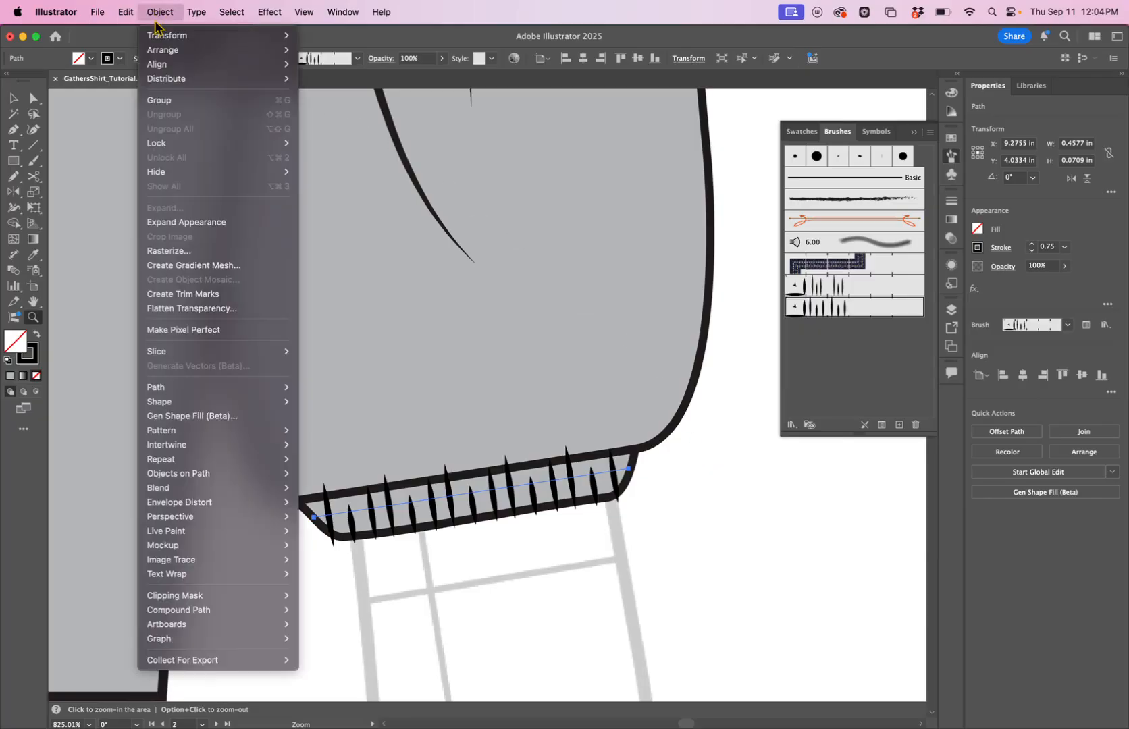
pyautogui.click(182, 226)
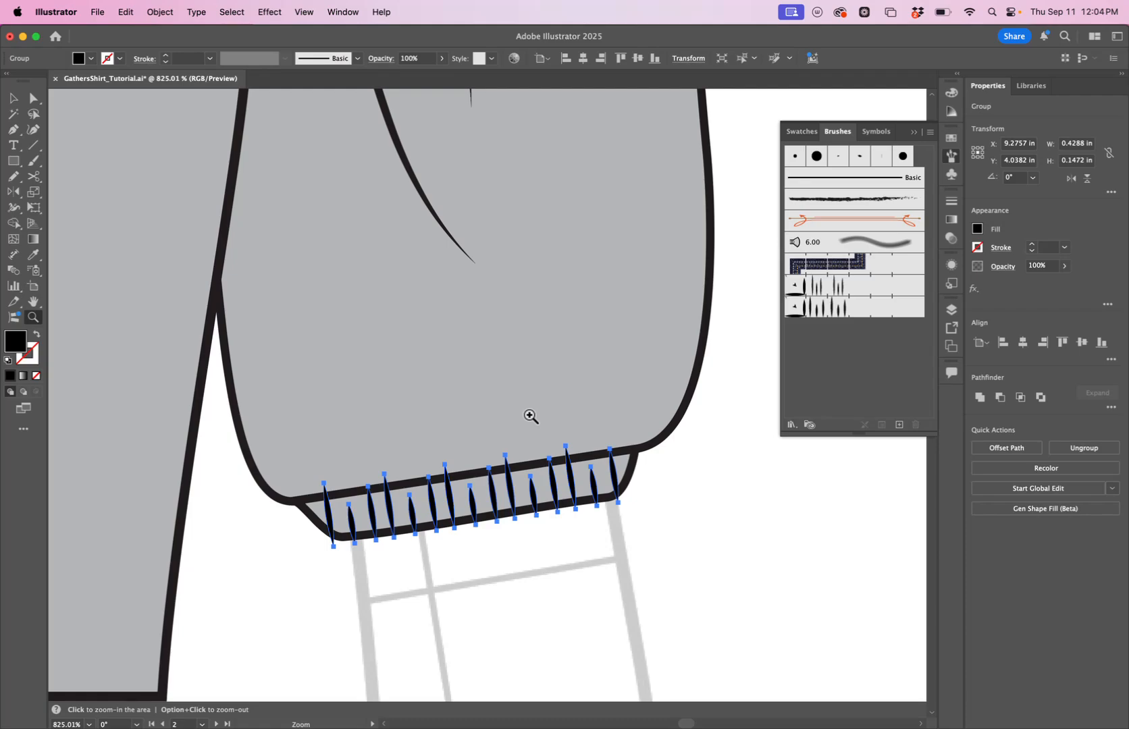
# Reshape the leftmost gather spikes with Direct Selection by moving their end anchors to fit inside the cuff.
pyautogui.press('a')
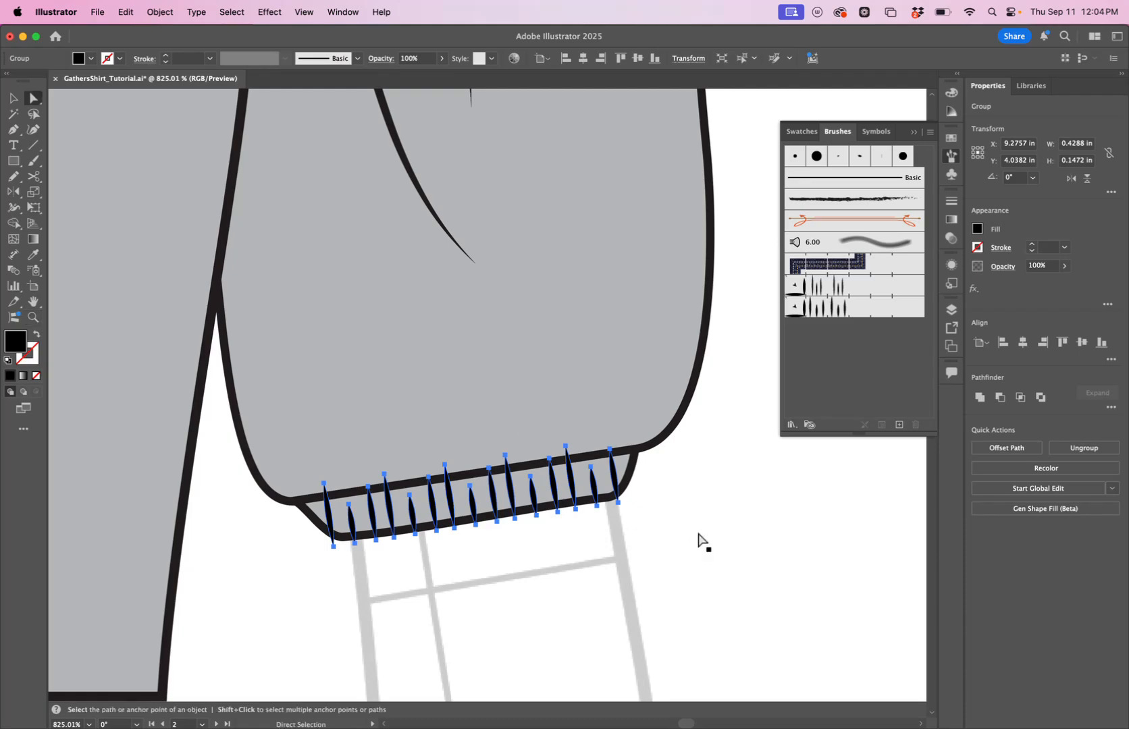
pyautogui.click(574, 515)
pyautogui.click(324, 491)
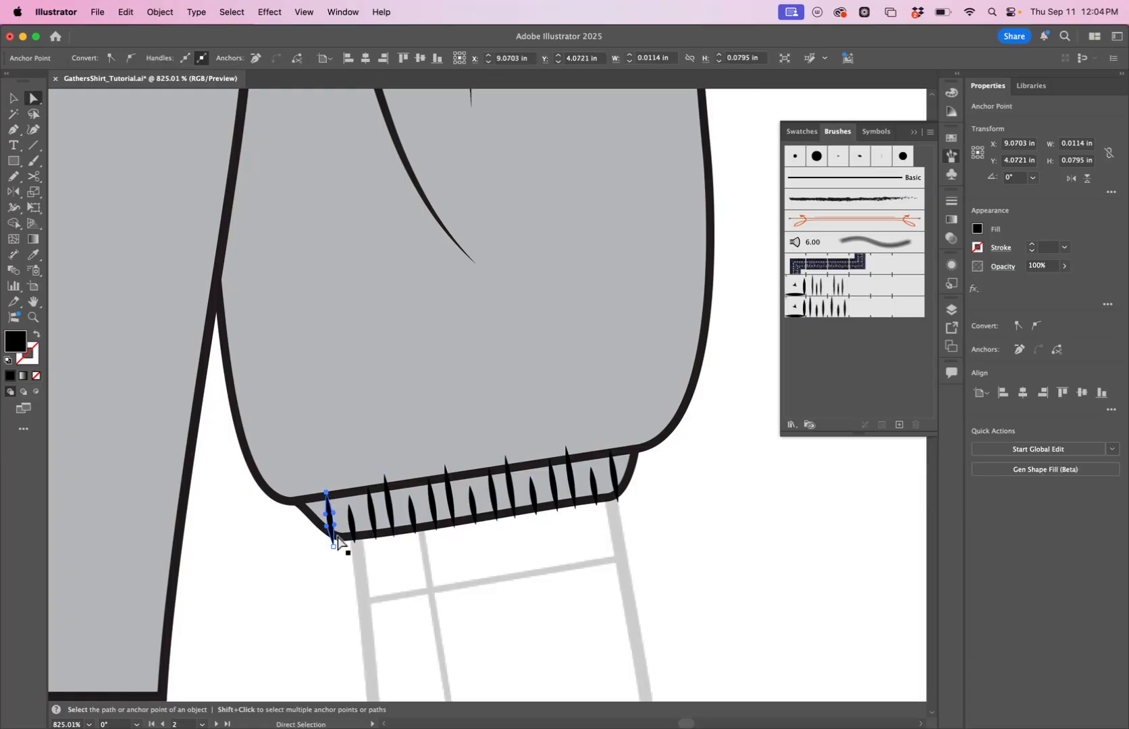
pyautogui.moveTo(334, 546); pyautogui.dragTo(334, 540)
pyautogui.click(352, 537)
pyautogui.click(374, 534)
pyautogui.moveTo(372, 487); pyautogui.dragTo(385, 484)
pyautogui.moveTo(415, 530); pyautogui.dragTo(415, 534)
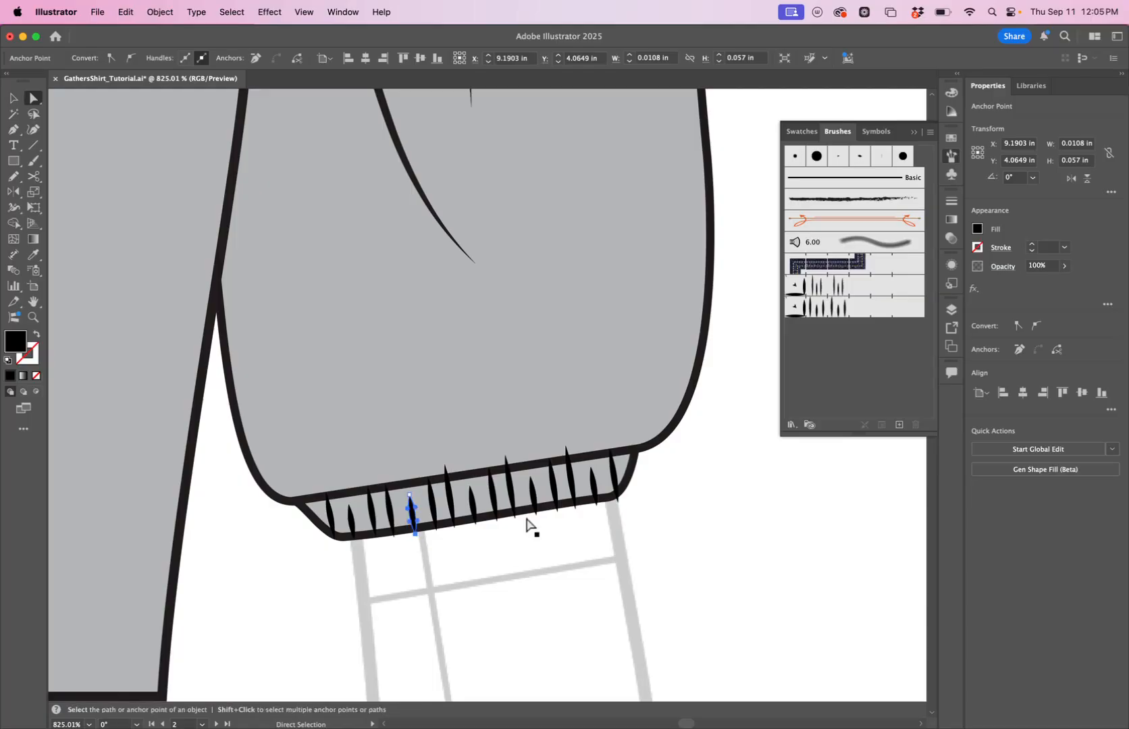
# Select and adjust the bottom anchors of the remaining gather spikes so they sit within the cuff edge.
pyautogui.keyDown('shift'); pyautogui.click(394, 538); pyautogui.keyUp('shift')
pyautogui.keyDown('shift'); pyautogui.click(436, 530); pyautogui.keyUp('shift')
pyautogui.keyDown('shift'); pyautogui.click(454, 528); pyautogui.keyUp('shift')
pyautogui.keyDown('shift'); pyautogui.click(476, 526); pyautogui.keyUp('shift')
pyautogui.keyDown('shift'); pyautogui.click(497, 521); pyautogui.keyUp('shift')
pyautogui.keyDown('shift'); pyautogui.click(515, 518); pyautogui.keyUp('shift')
pyautogui.keyDown('shift'); pyautogui.click(536, 515); pyautogui.keyUp('shift')
pyautogui.keyDown('shift'); pyautogui.click(558, 512); pyautogui.keyUp('shift')
pyautogui.keyDown('shift'); pyautogui.click(575, 508); pyautogui.keyUp('shift')
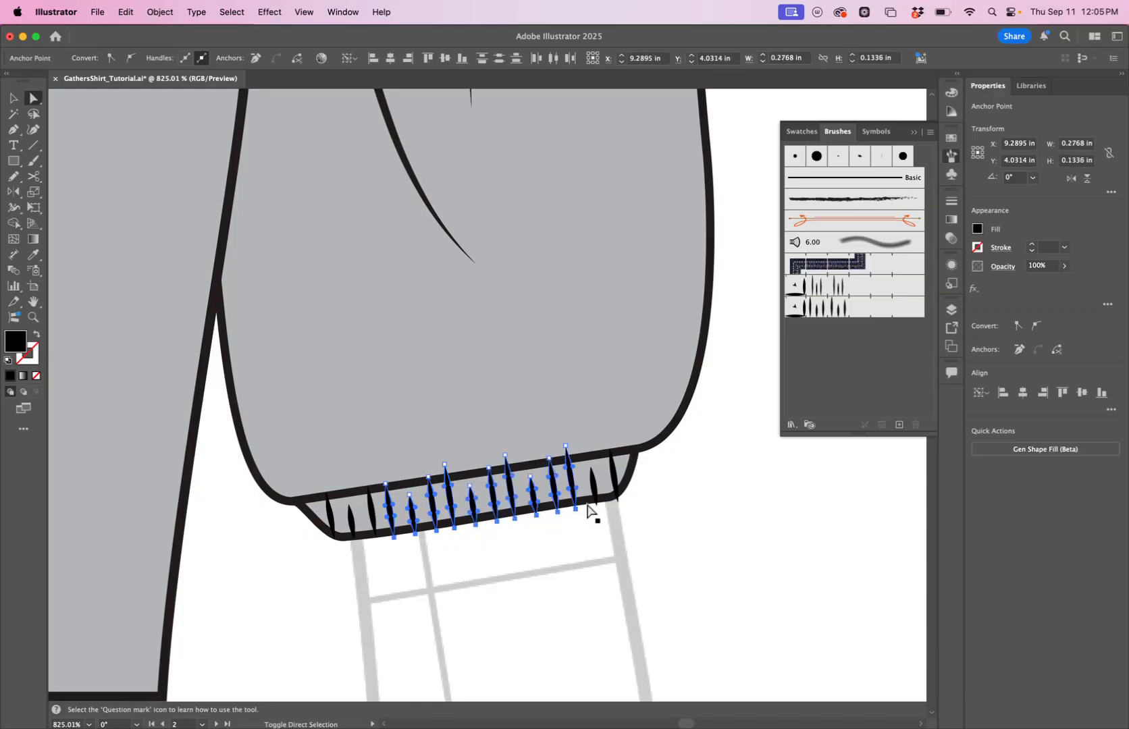
pyautogui.keyDown('shift'); pyautogui.click(597, 505); pyautogui.keyUp('shift')
pyautogui.keyDown('shift'); pyautogui.click(619, 501); pyautogui.keyUp('shift')
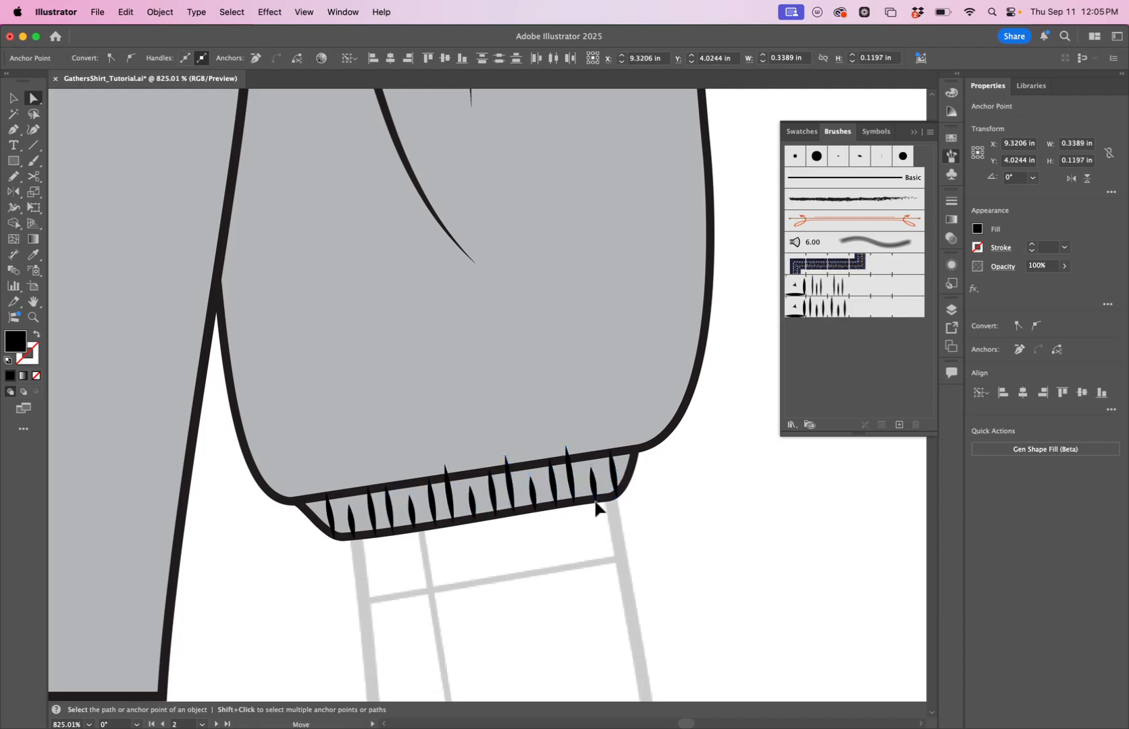
# Adjust the top anchors of the tallest gather spikes along the cuff's upper edge, then deselect.
pyautogui.click(446, 465)
pyautogui.click(446, 465)
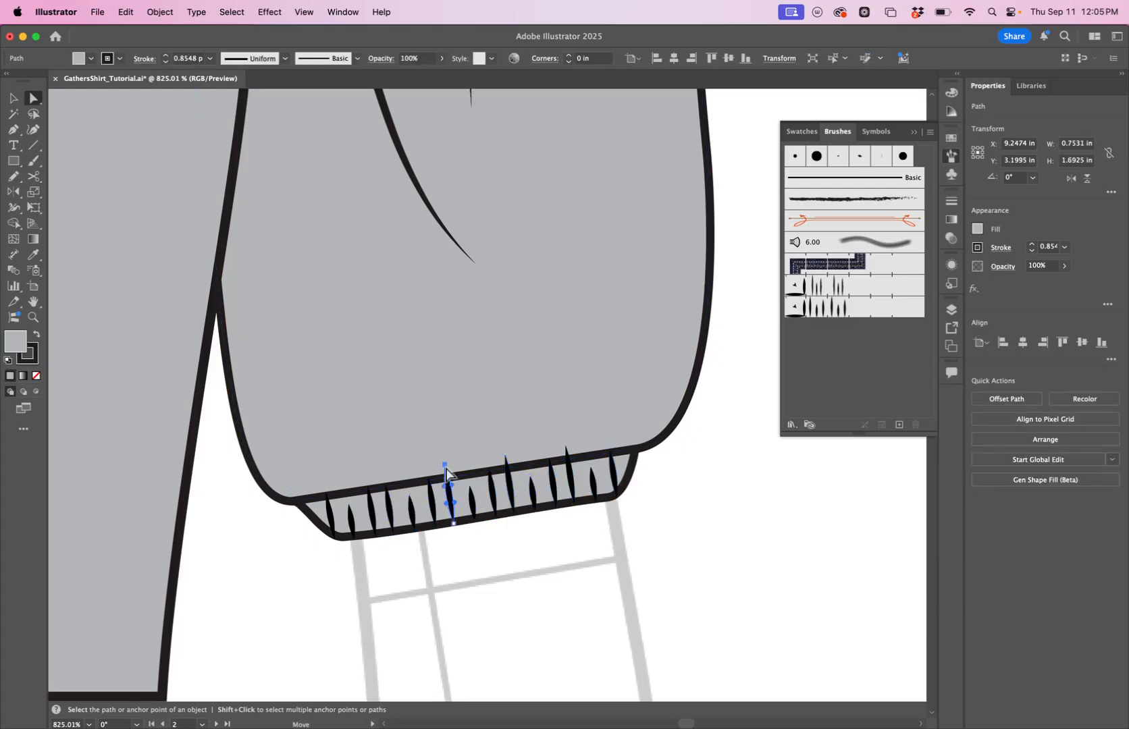
pyautogui.keyDown('shift'); pyautogui.click(505, 456); pyautogui.keyUp('shift')
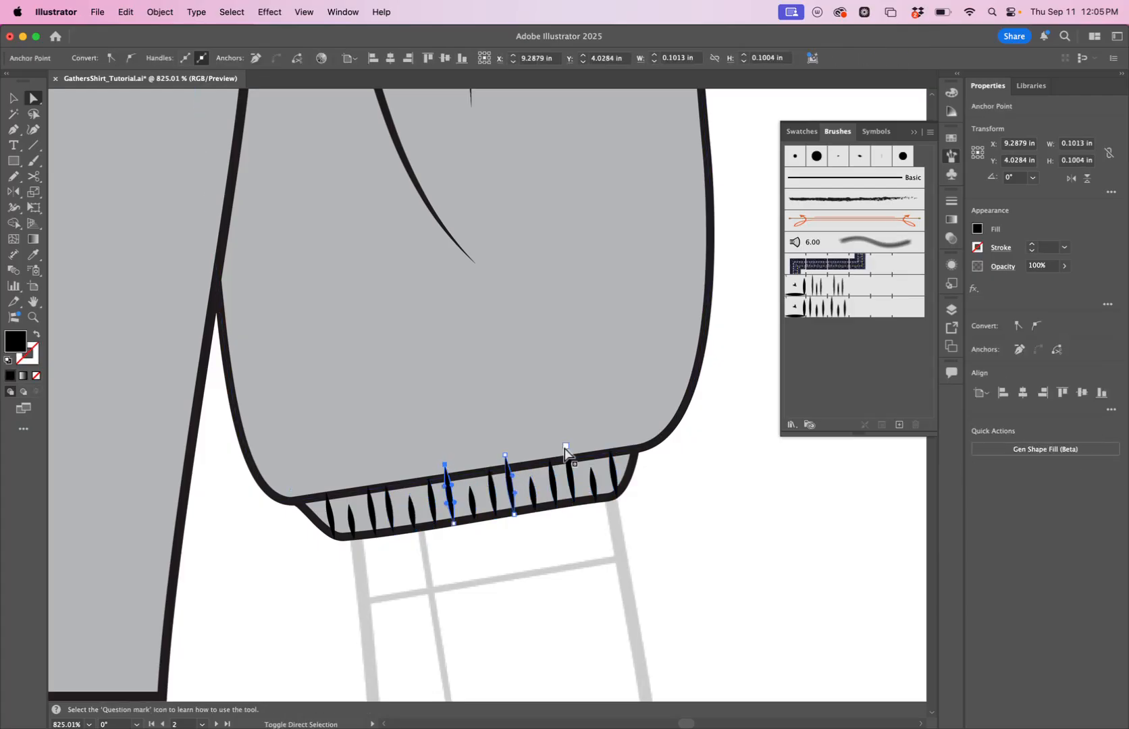
pyautogui.keyDown('shift'); pyautogui.click(566, 447); pyautogui.keyUp('shift')
pyautogui.keyDown('shift'); pyautogui.click(506, 456); pyautogui.keyUp('shift')
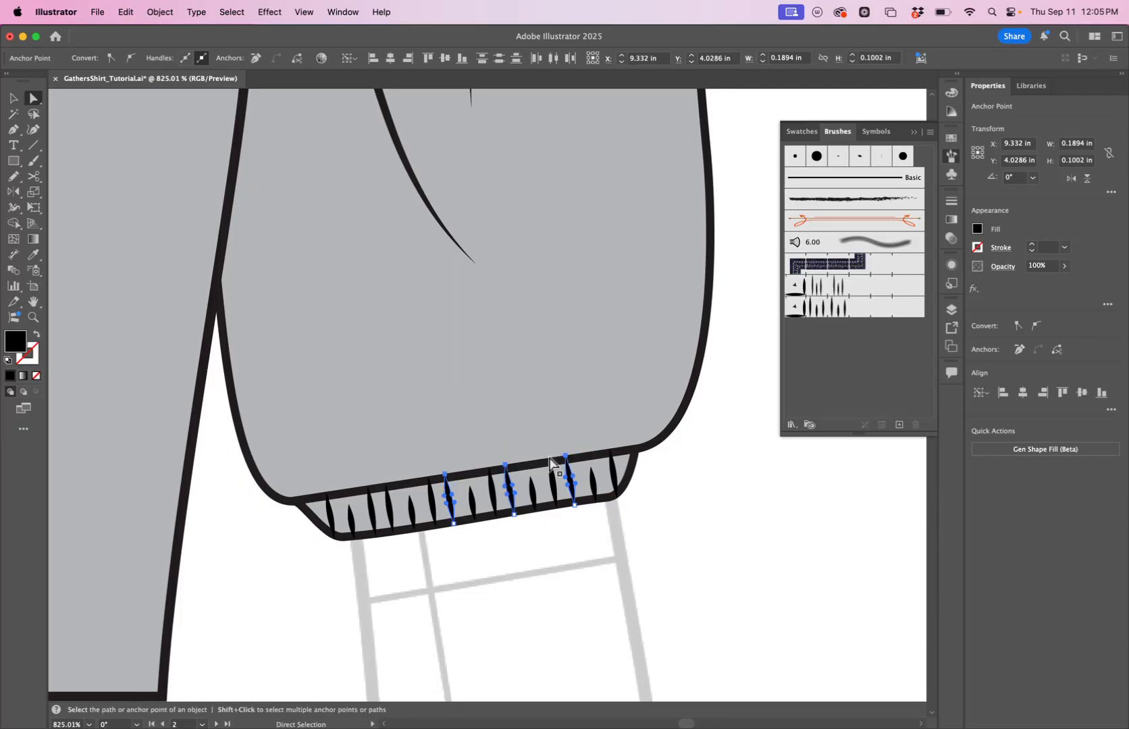
pyautogui.click(708, 522)
# Zoom out to view the whole sleeve with its elastic cuff.
pyautogui.press('z')
pyautogui.moveTo(575, 406); pyautogui.dragTo(262, 538)
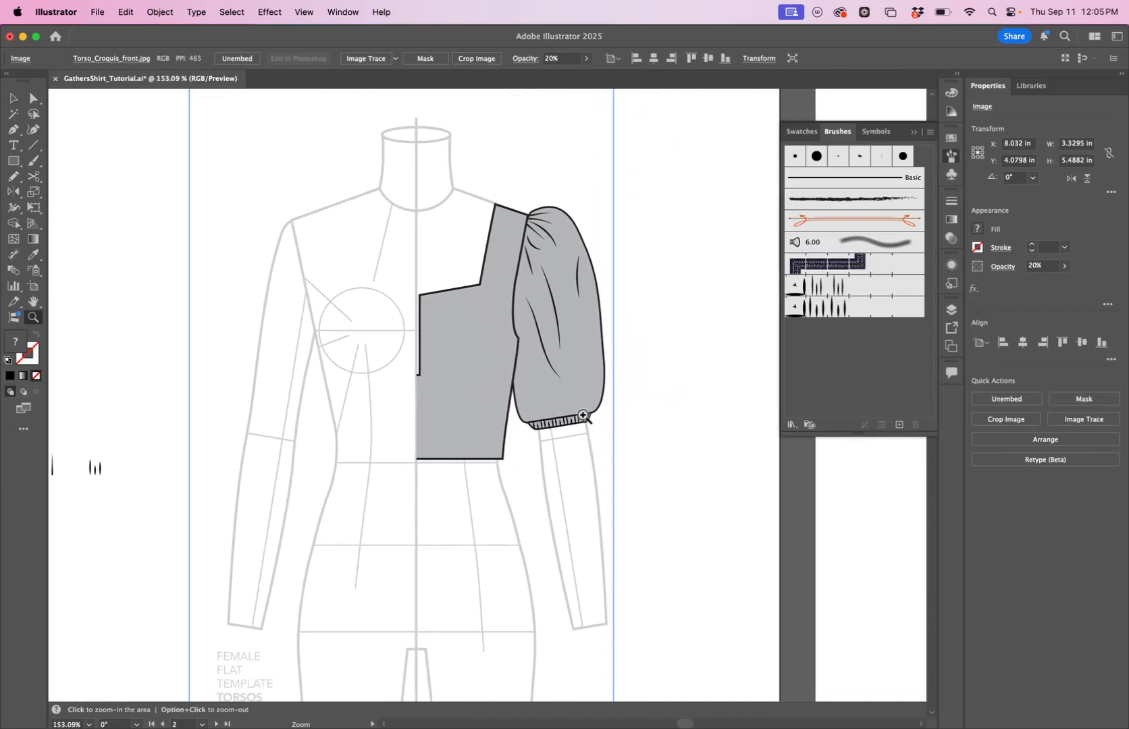
pyautogui.moveTo(570, 421); pyautogui.dragTo(486, 457)
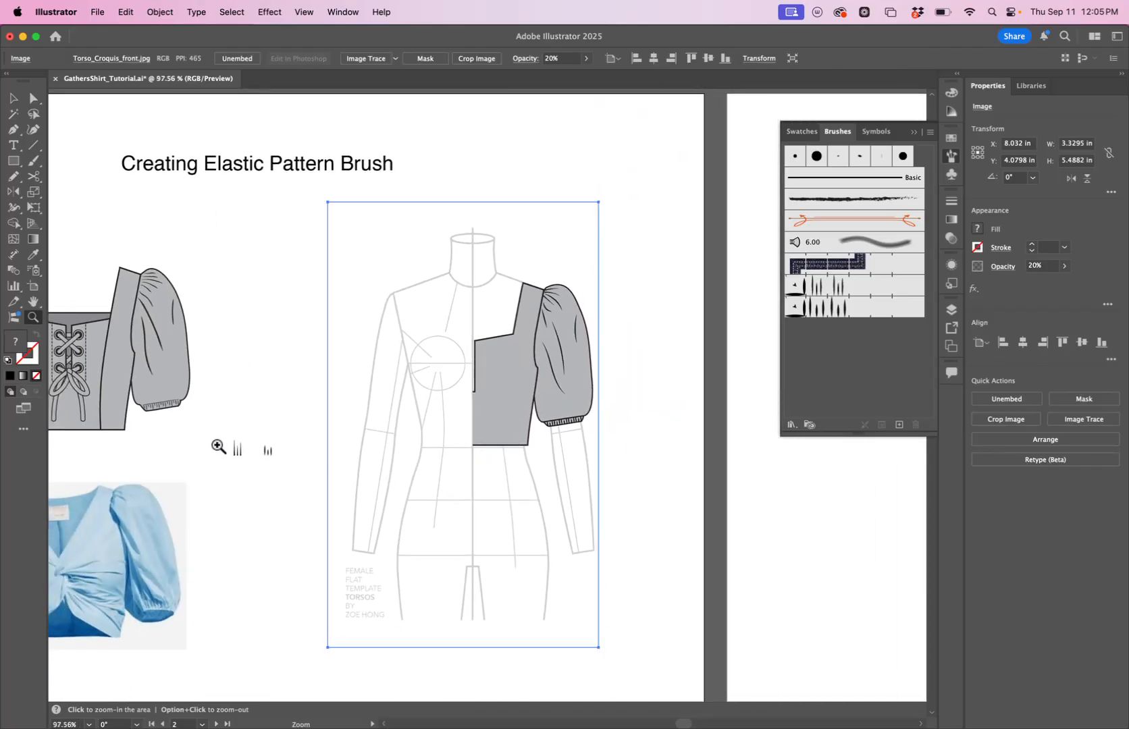
pyautogui.moveTo(553, 427); pyautogui.dragTo(672, 390)
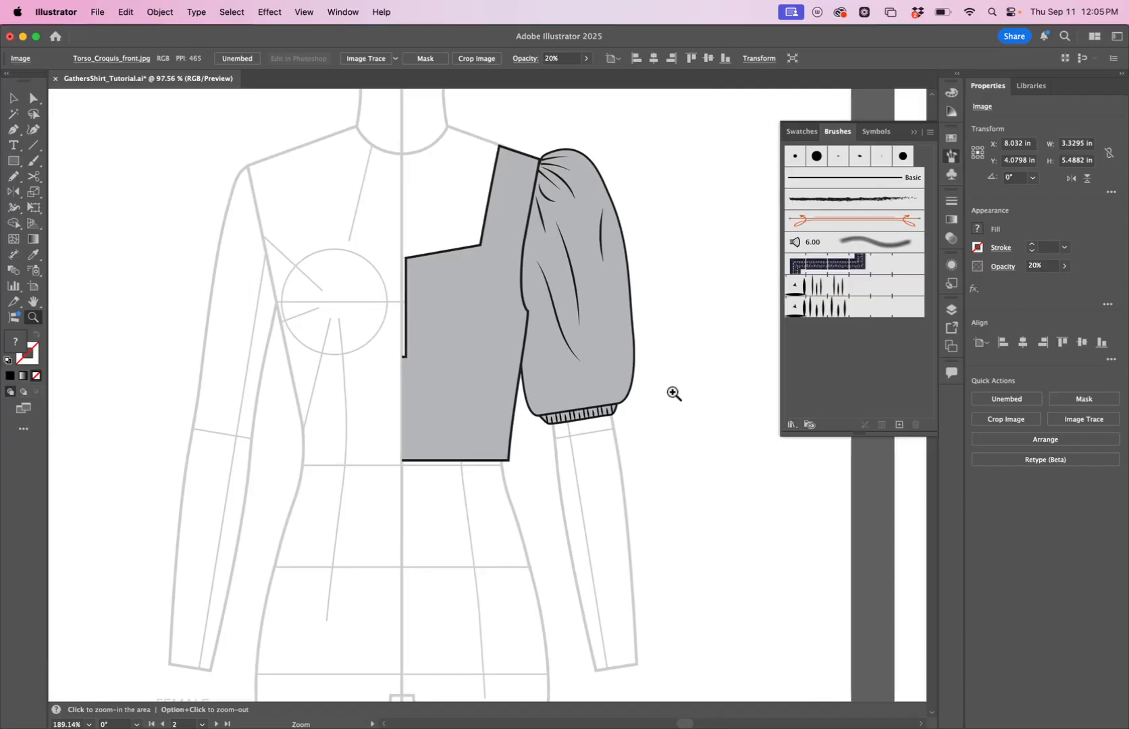